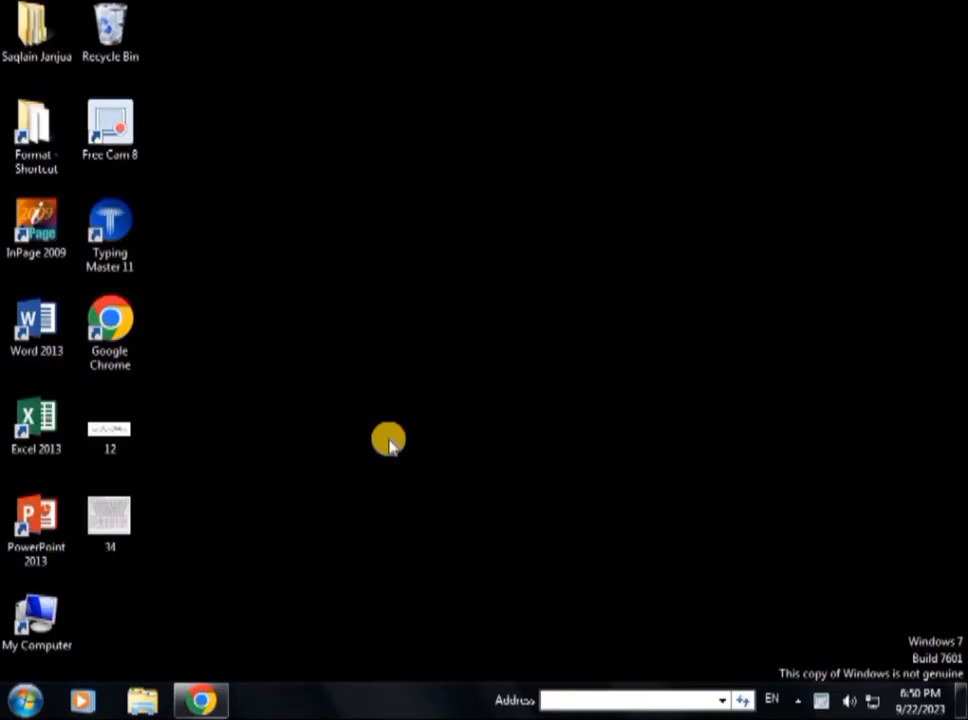
- Launch InPage 2009, dismiss the registry message and maximize the program window
double_click(47, 222)
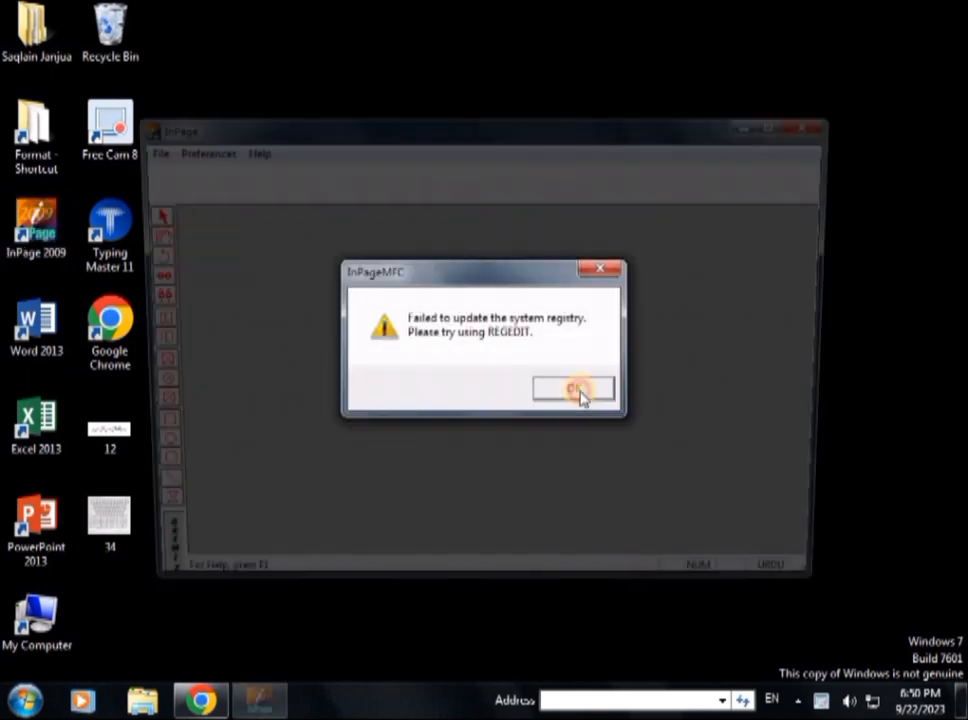
left_click(577, 392)
left_click(783, 123)
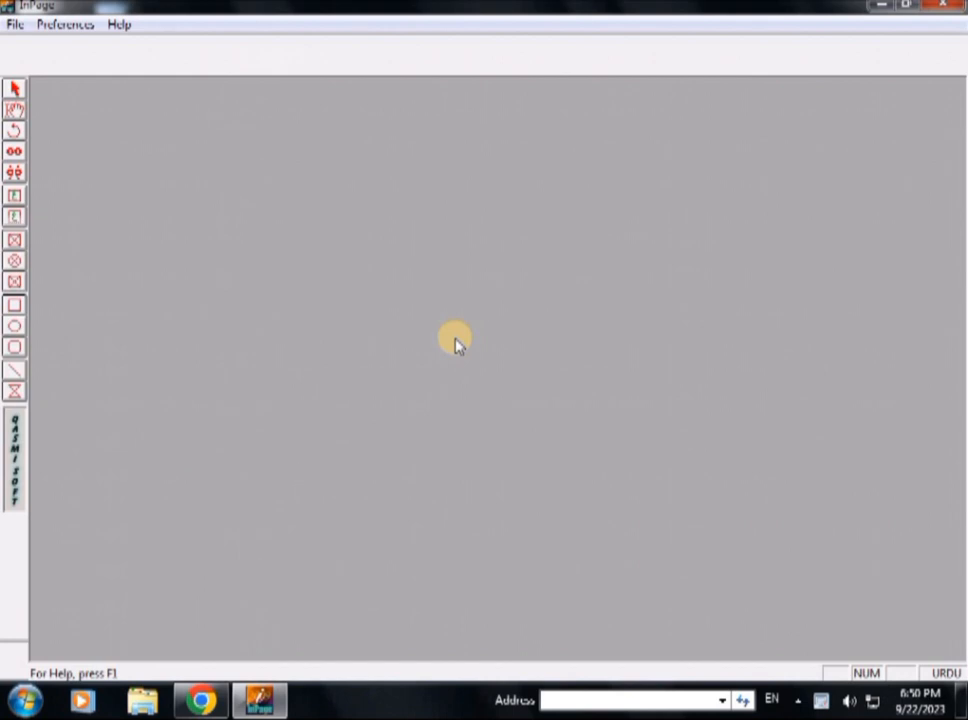
- Create a new one-page portrait Legal 8.5x14" document with left, right and top margins of 1 inch and right-to-left direction
key("ctrl+n")
left_click(505, 296)
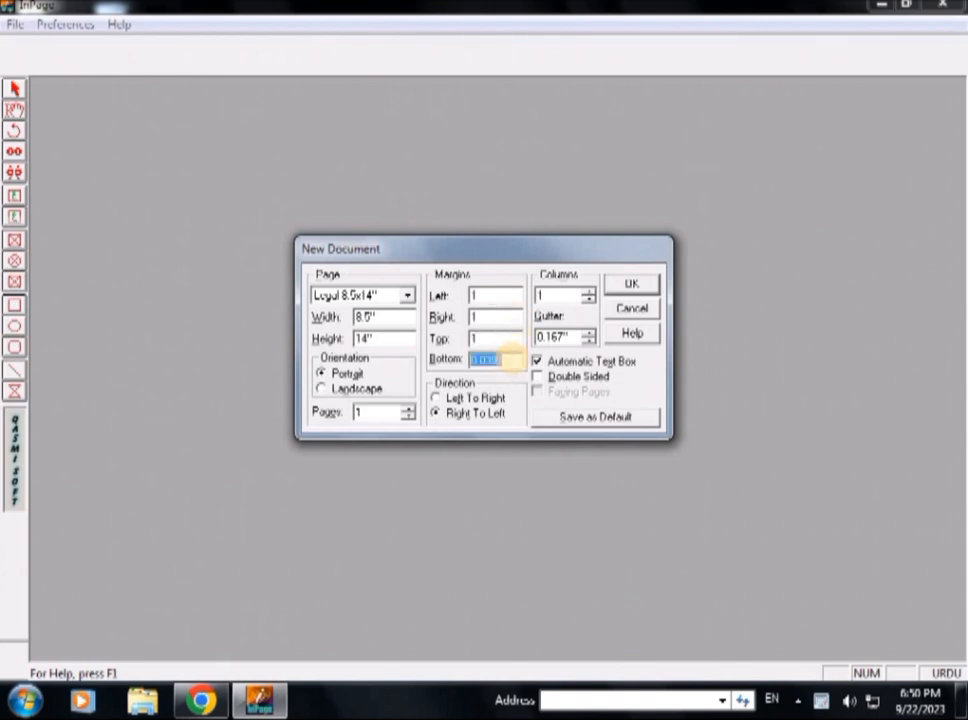
key("Return")
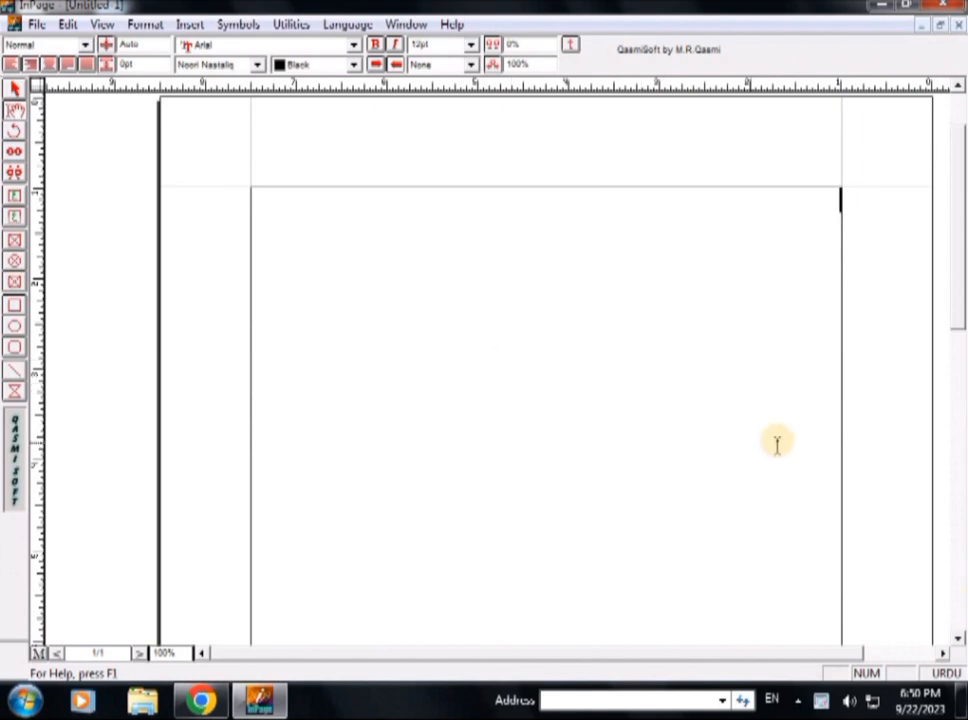
left_click(958, 642)
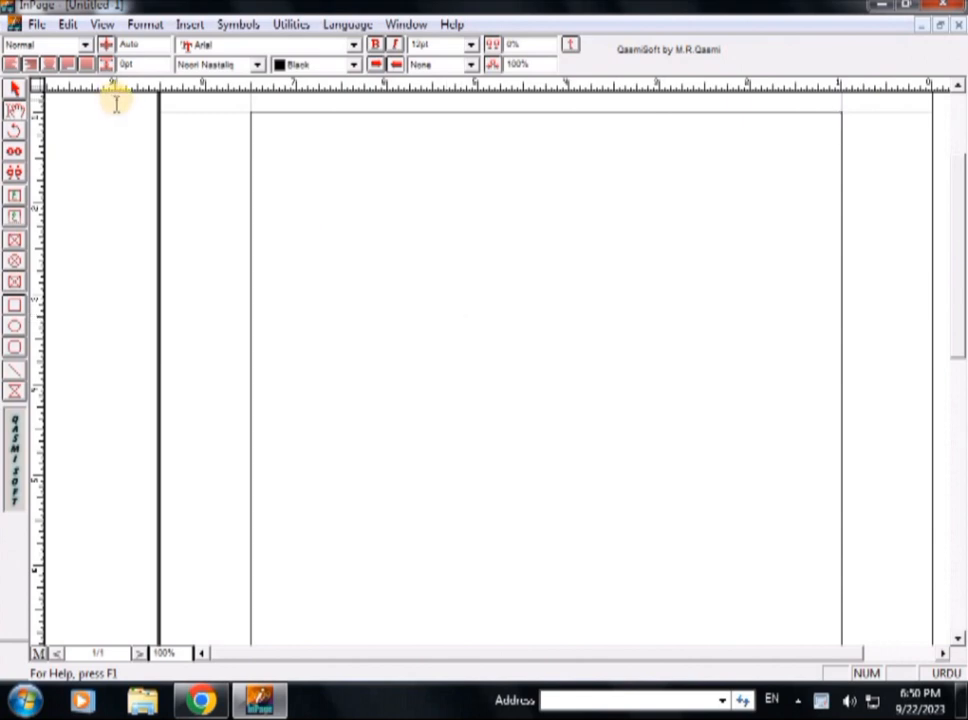
- View the calligraphy image named 12 from the desktop in Windows Photo Viewer, close it and return to the InPage document
left_click(881, 8)
double_click(125, 441)
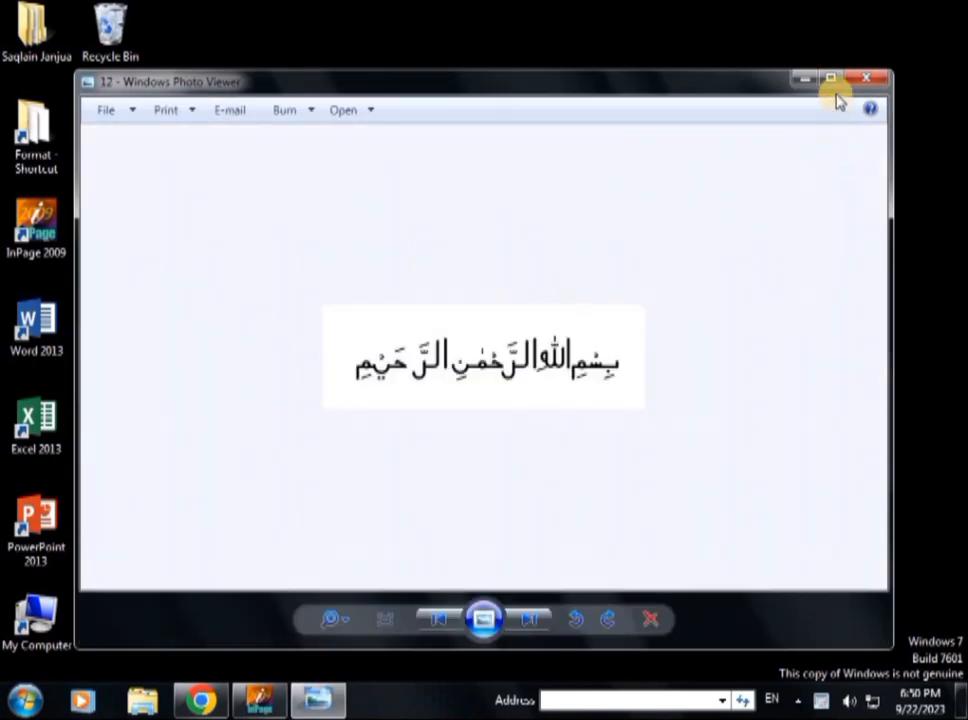
left_click(830, 79)
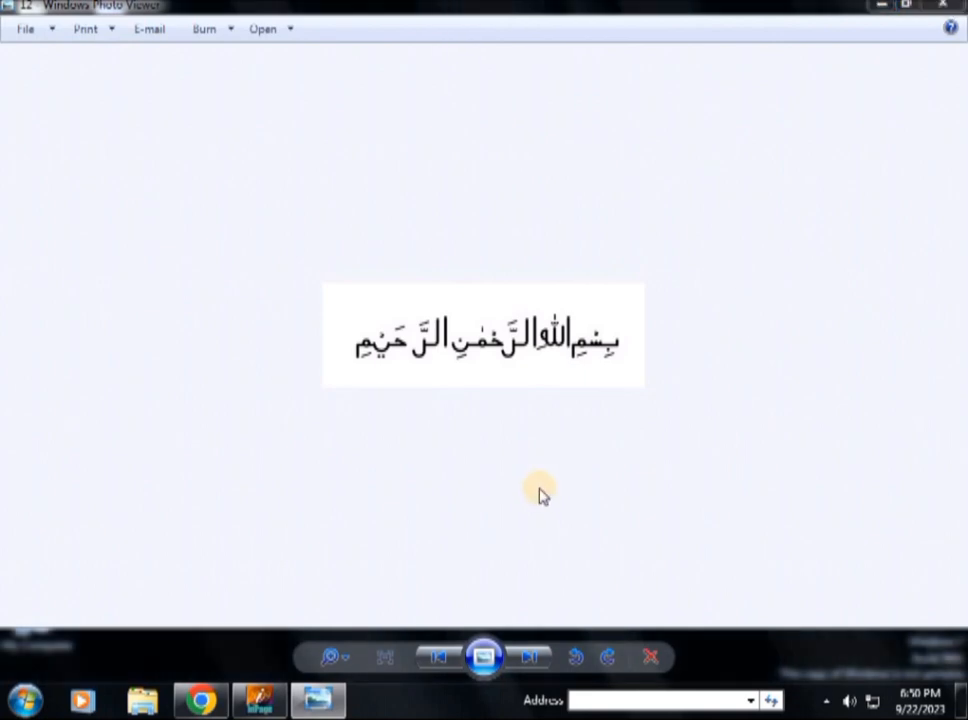
left_click(936, 7)
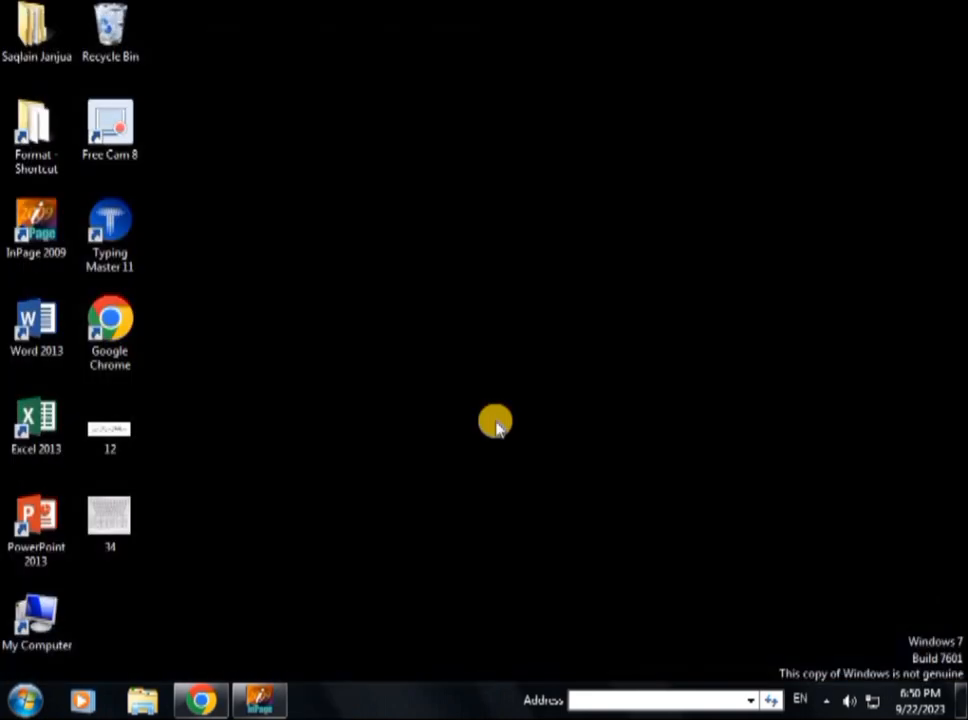
left_click(262, 701)
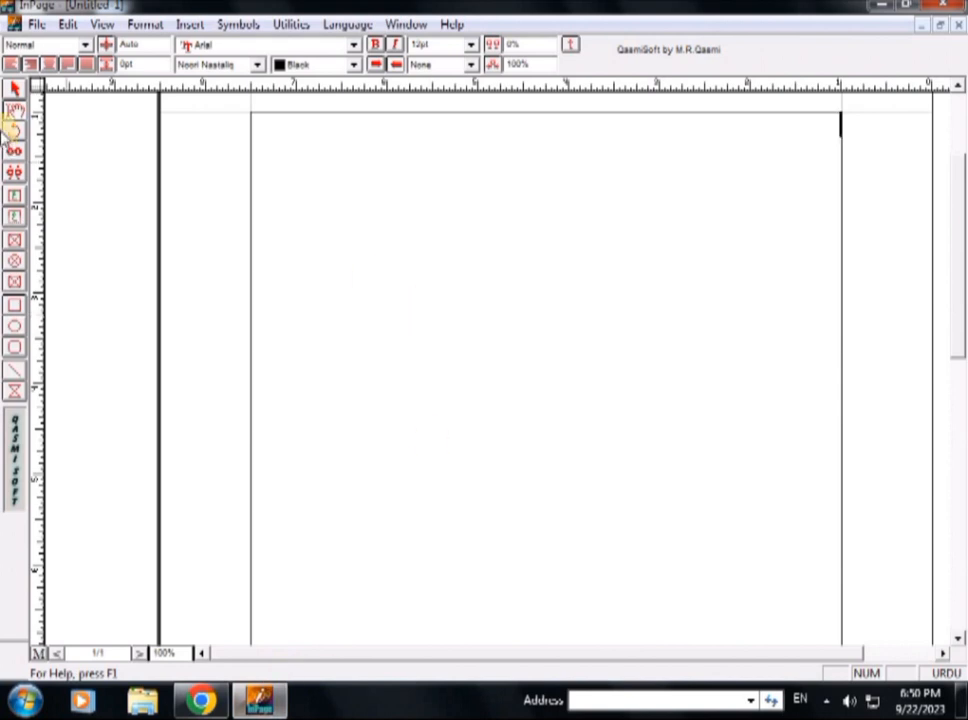
- Draw a rectangular picture box about 2.7 inches wide at the upper left of the page, along the top margin
left_click(16, 216)
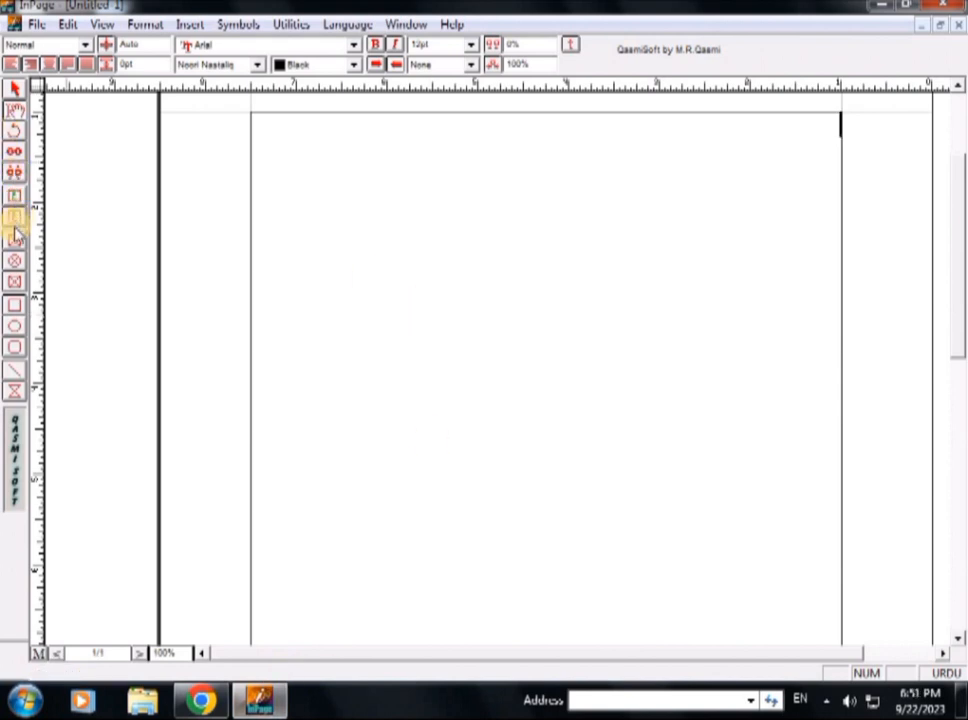
left_click(16, 236)
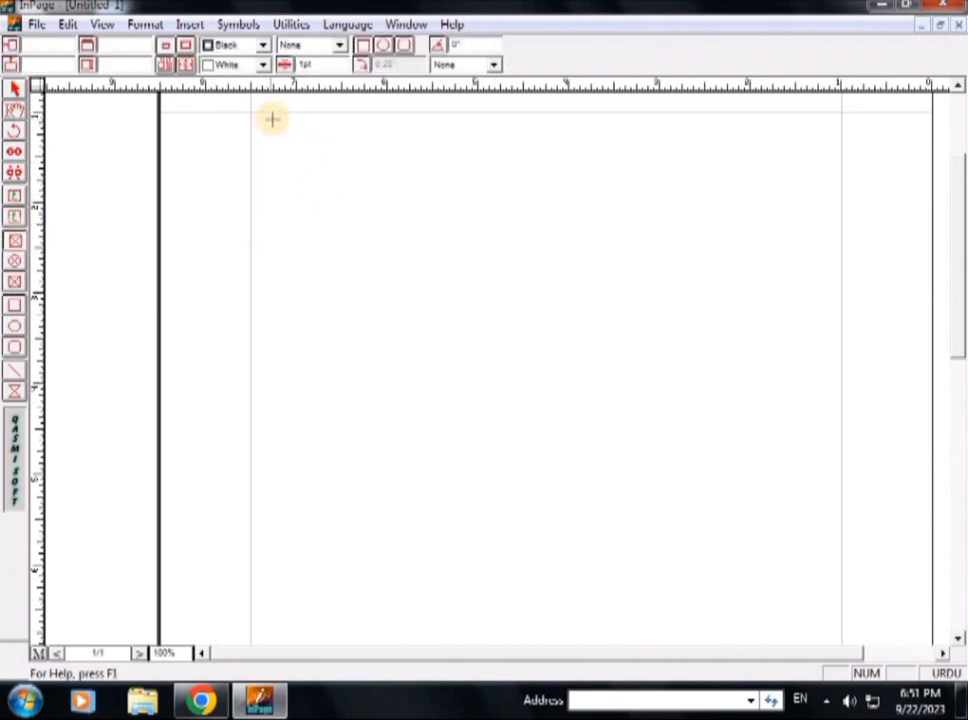
left_click_drag(272, 113, 520, 164)
- Import the JPEG image 12 from the Desktop folder into the picture box
double_click(398, 141)
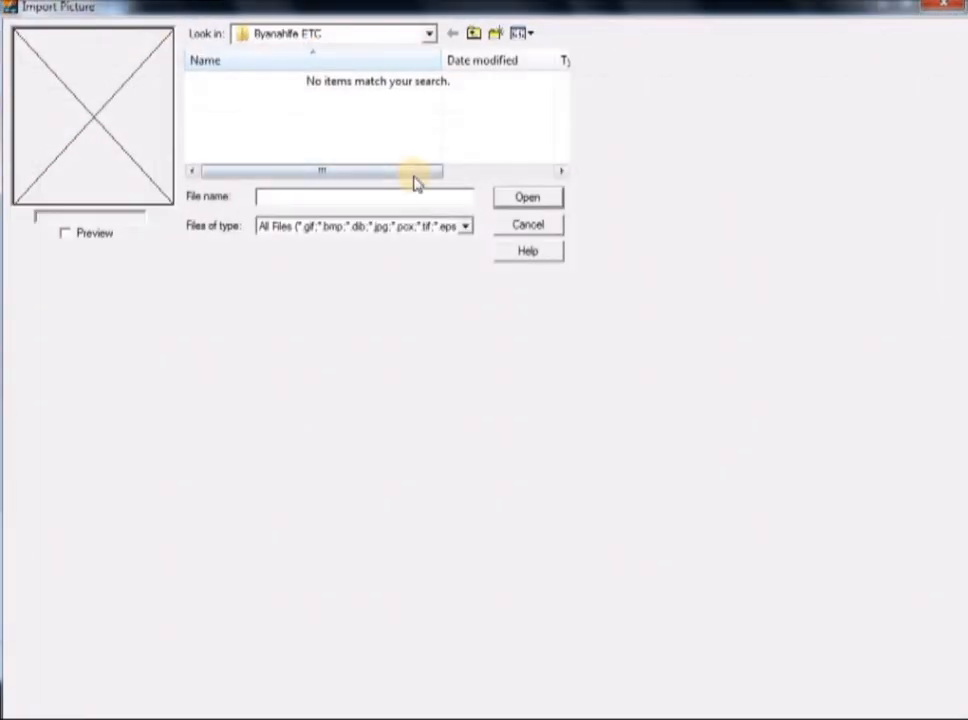
left_click(428, 34)
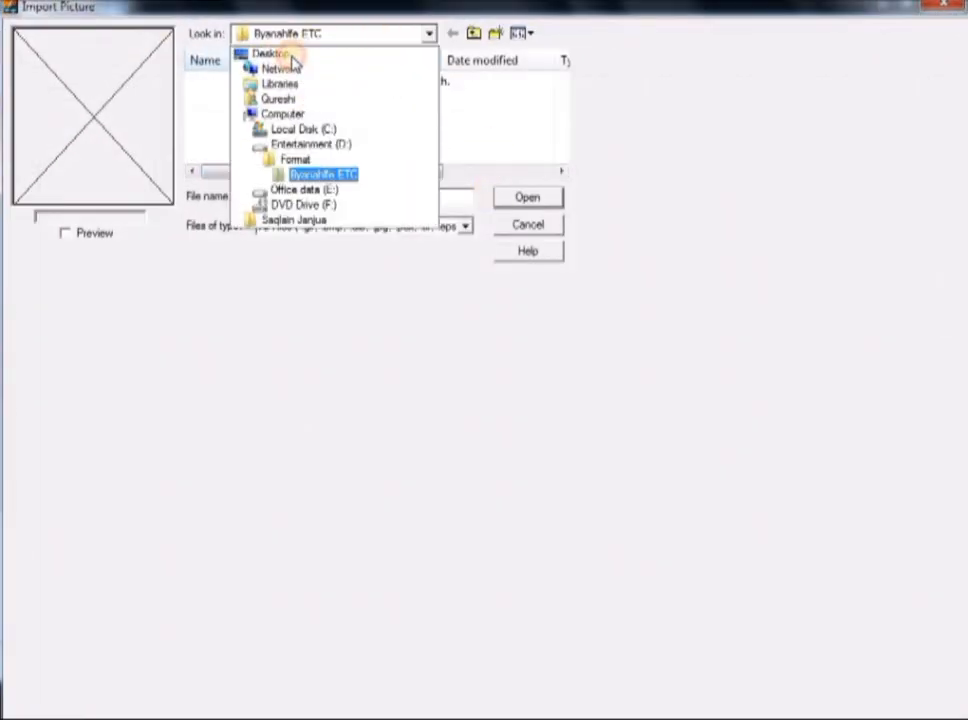
left_click(262, 53)
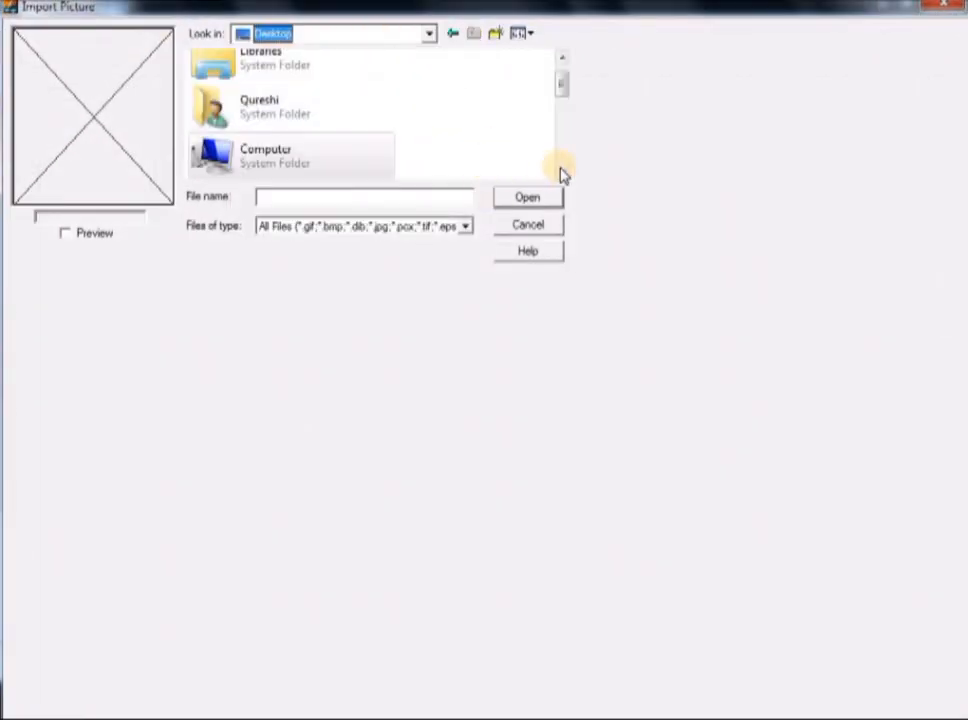
left_click_drag(561, 171, 561, 172)
left_click(346, 104)
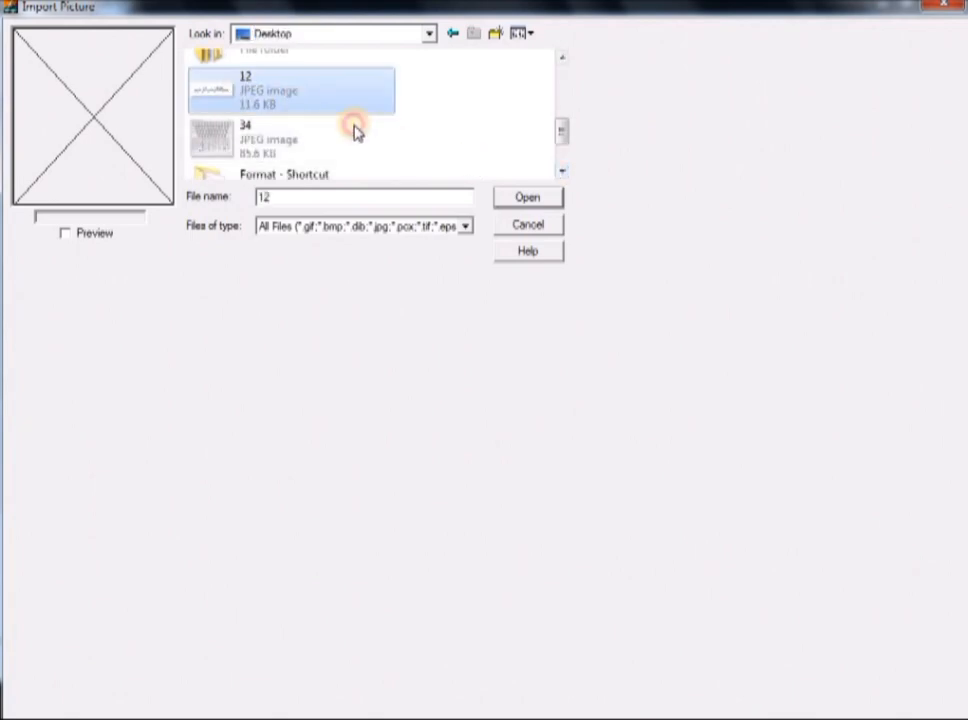
left_click(527, 197)
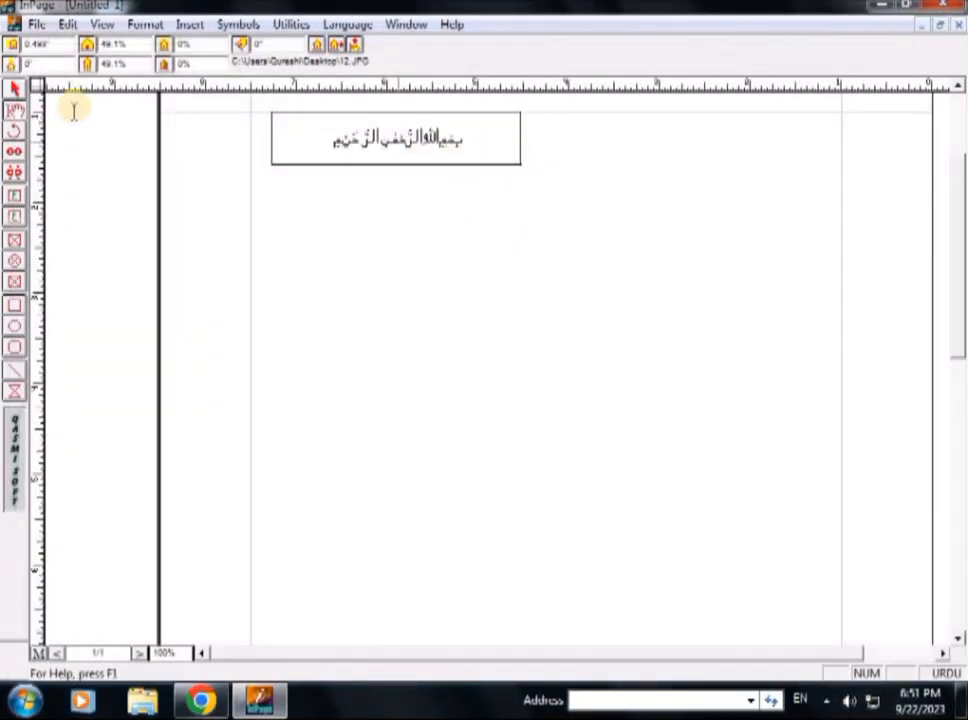
- Try widening the calligraphy picture box toward the page's right side, undo the resize and deselect the box
left_click(15, 88)
left_click(386, 140)
left_click_drag(519, 140, 596, 145)
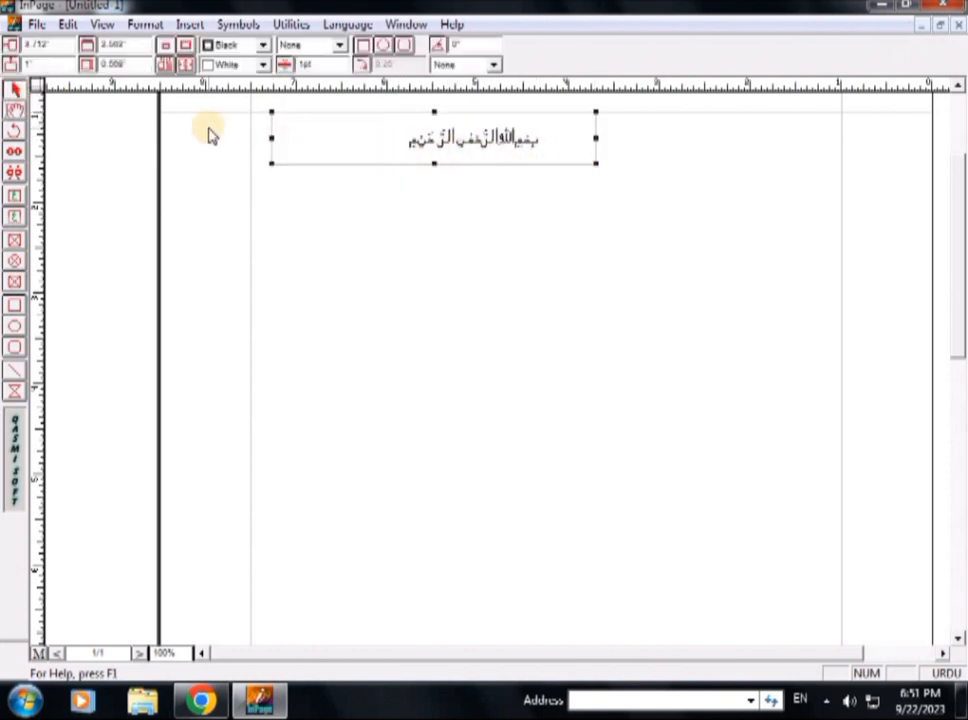
key("ctrl+z")
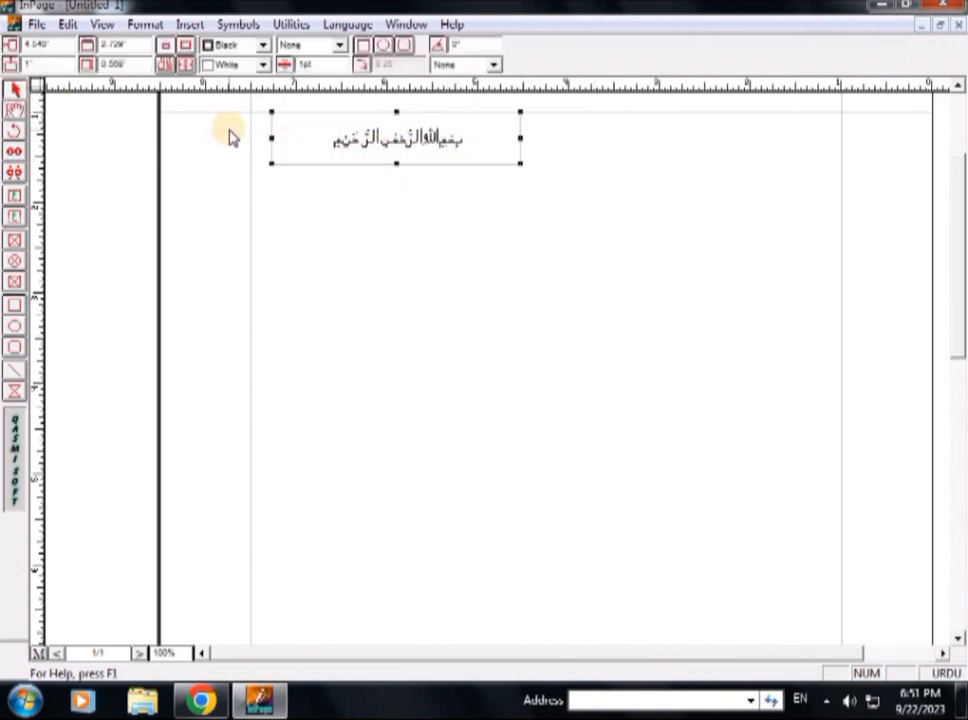
left_click(395, 187)
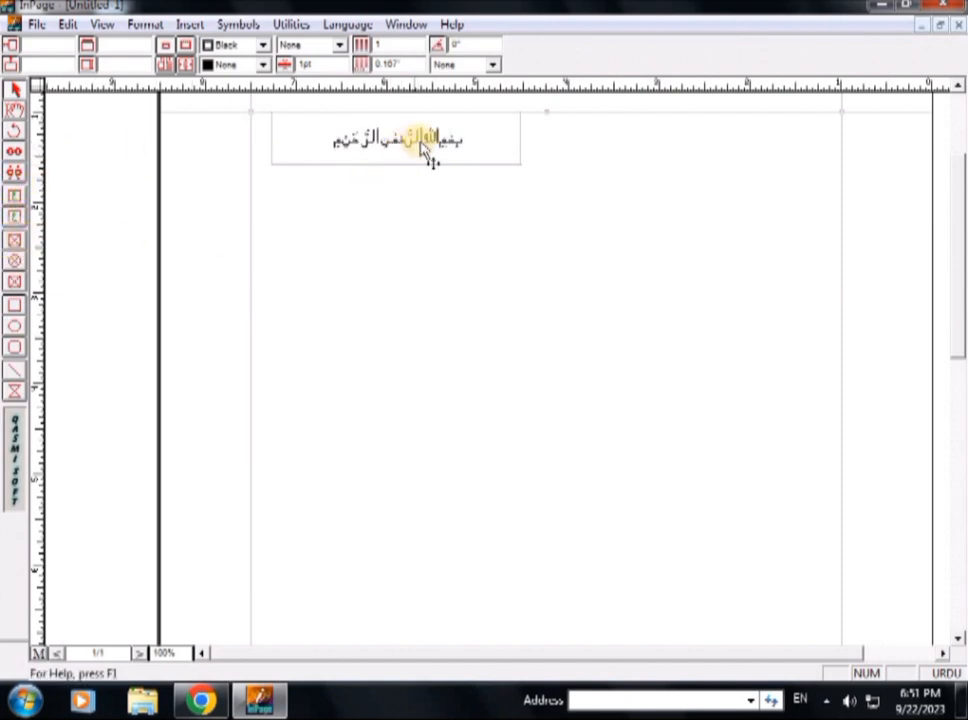
- Draw a title text box about 2.7 inches wide against the right margin, below the level of the calligraphy picture
left_click(12, 106)
left_click(12, 218)
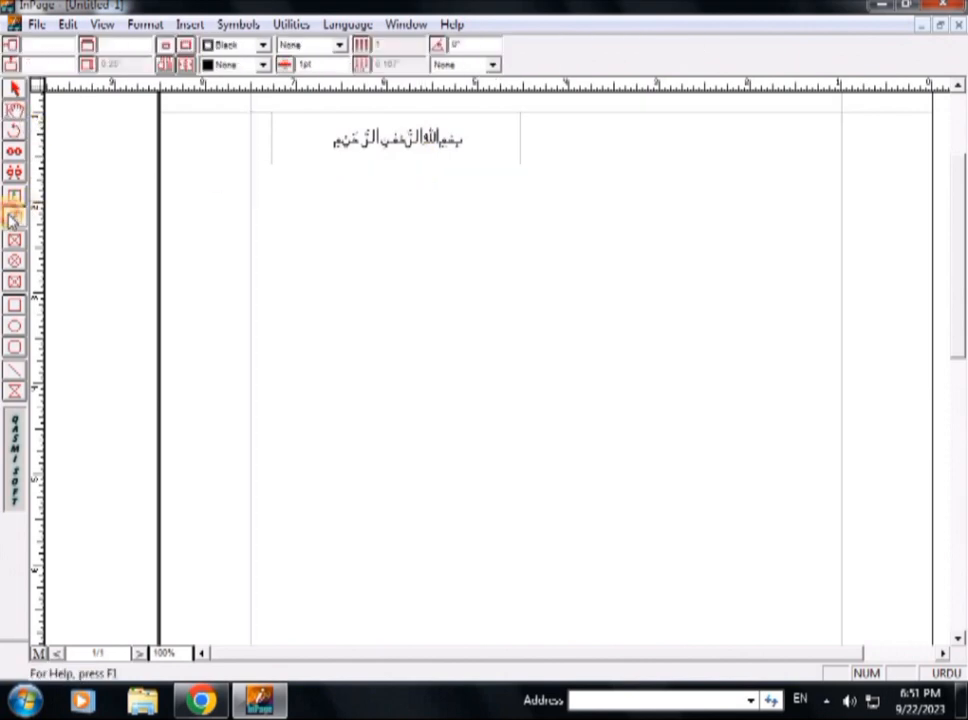
left_click_drag(598, 226, 841, 272)
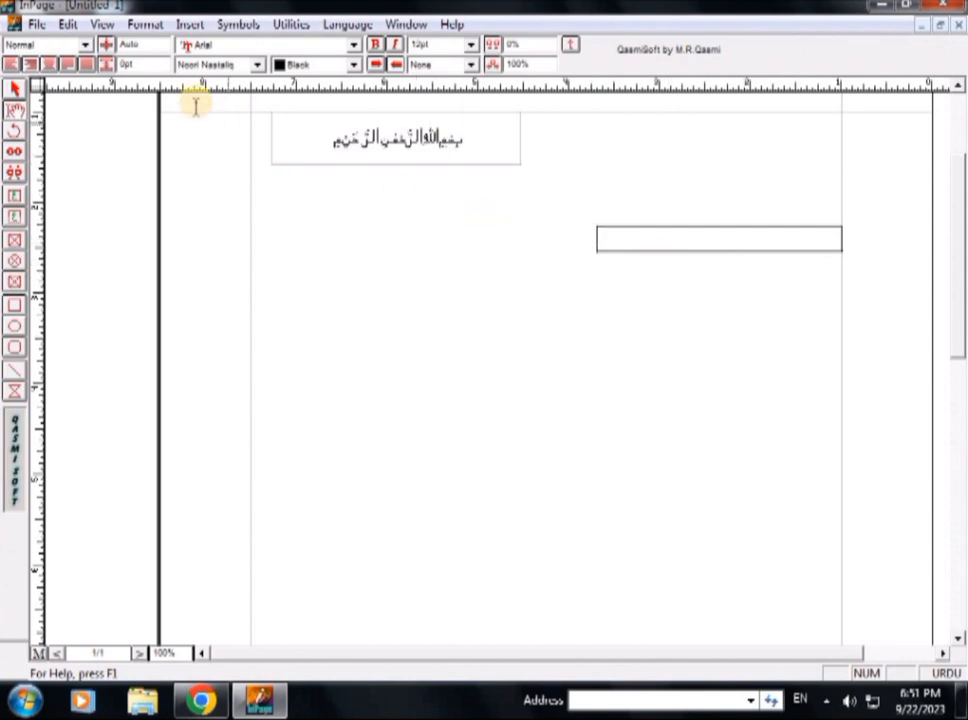
- Center the text in the new title box and set its font size to 24 pt
left_click(48, 64)
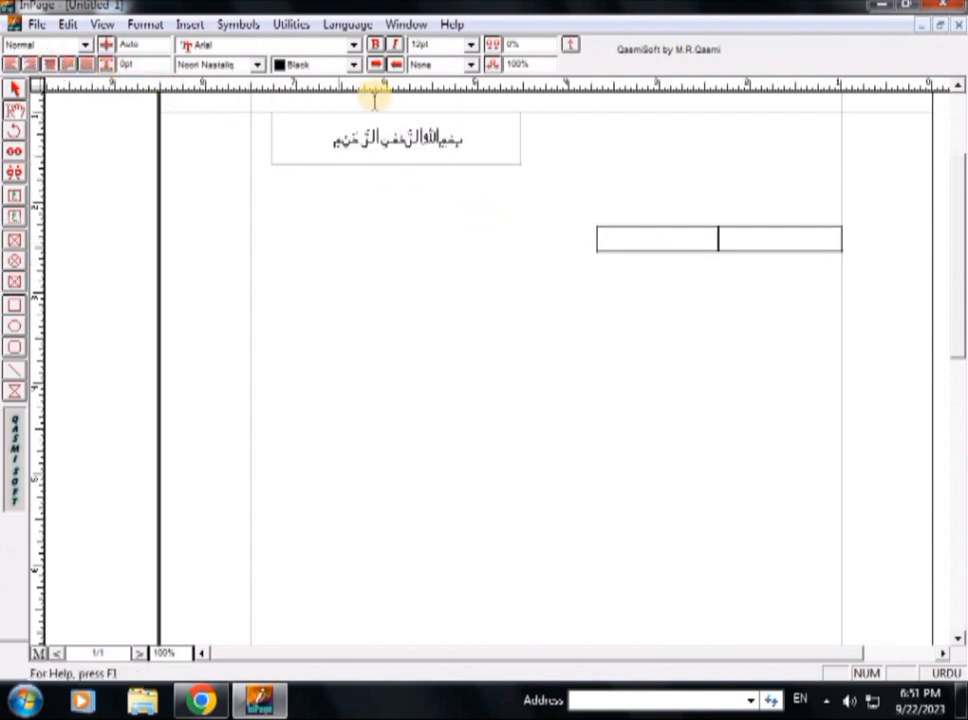
left_click(470, 44)
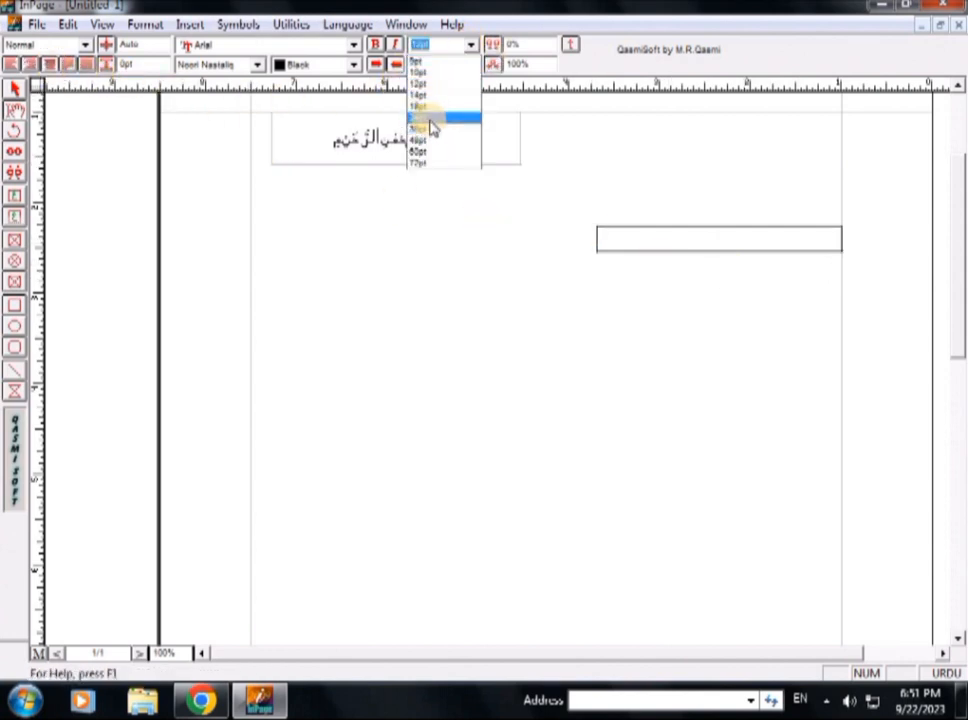
left_click(430, 118)
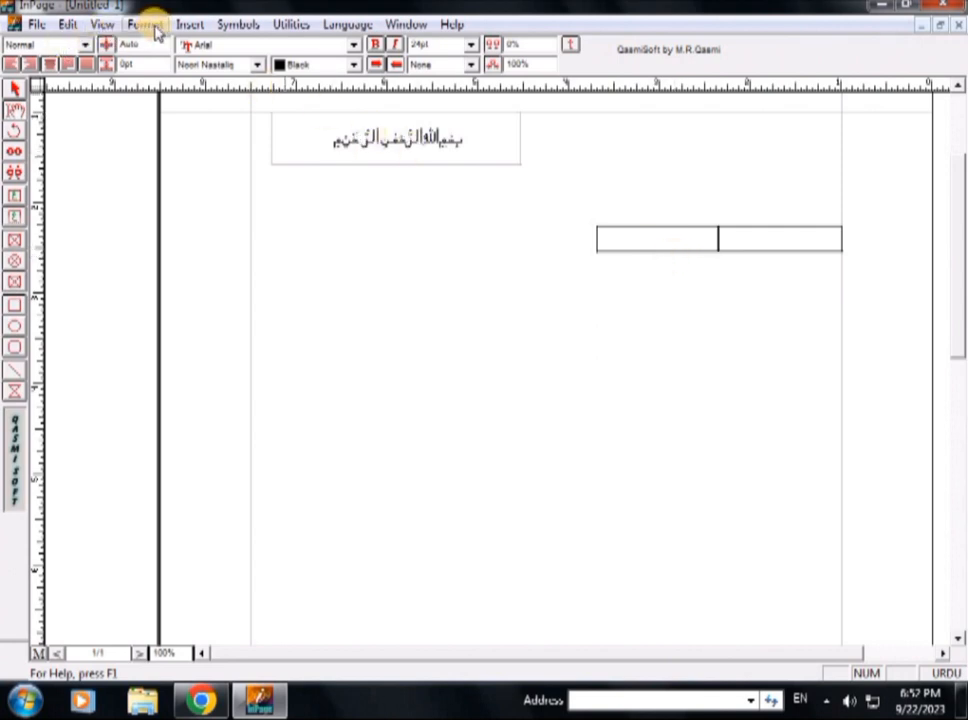
- Examine the Phonetic keyboard layout from the keyboard preferences and close the preferences with Phonetic kept as the keyboard
left_click(69, 22)
left_click(69, 22)
left_click(71, 26)
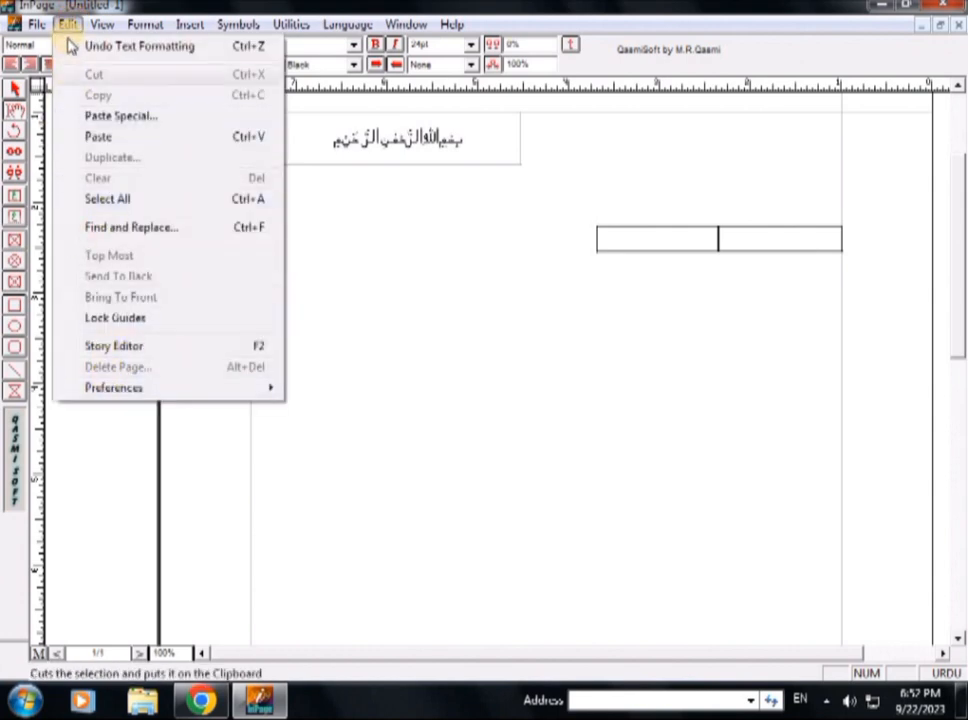
mouse_move(110, 399)
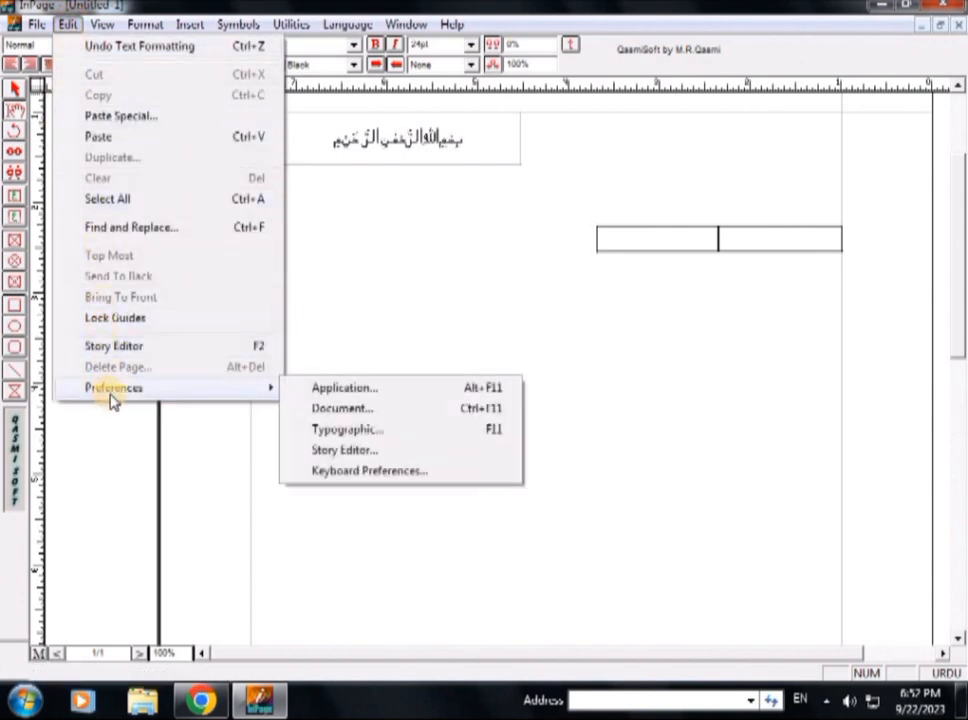
left_click(341, 471)
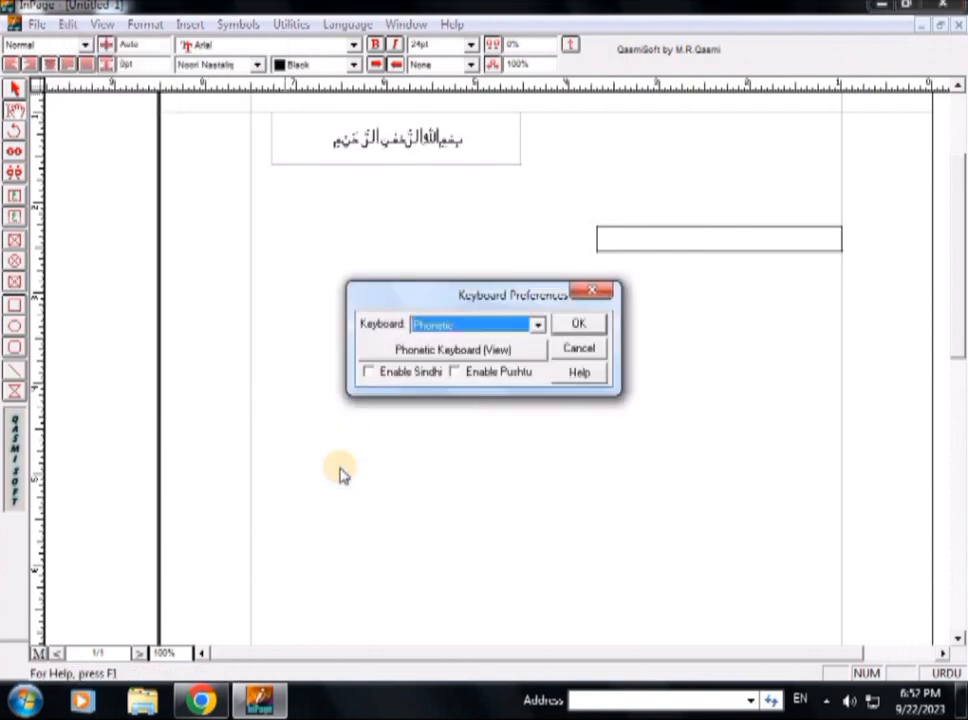
left_click(493, 352)
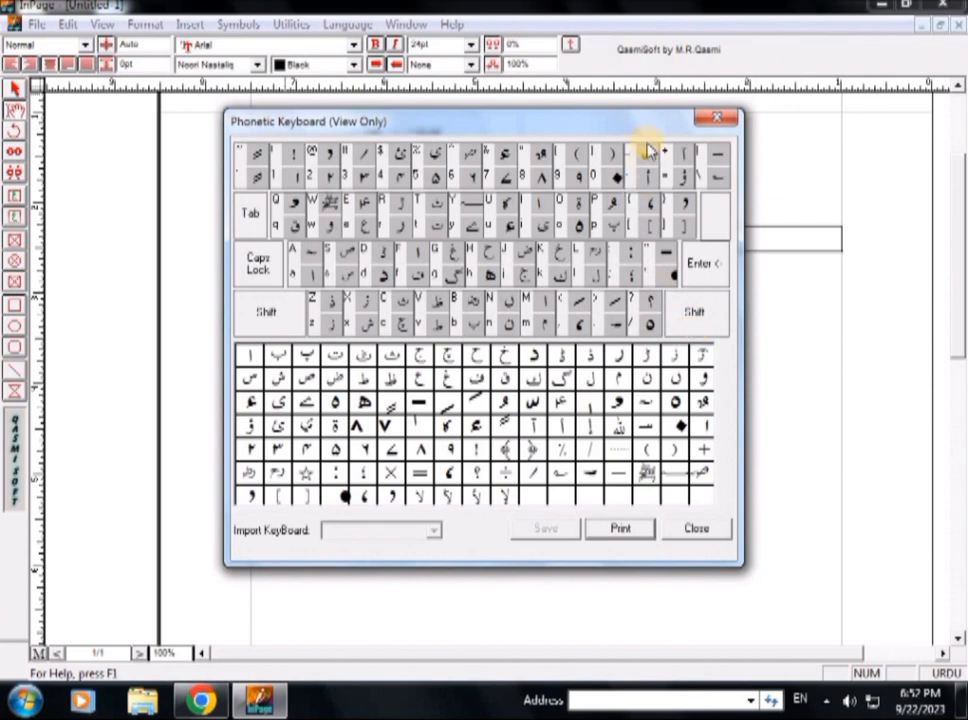
left_click(722, 117)
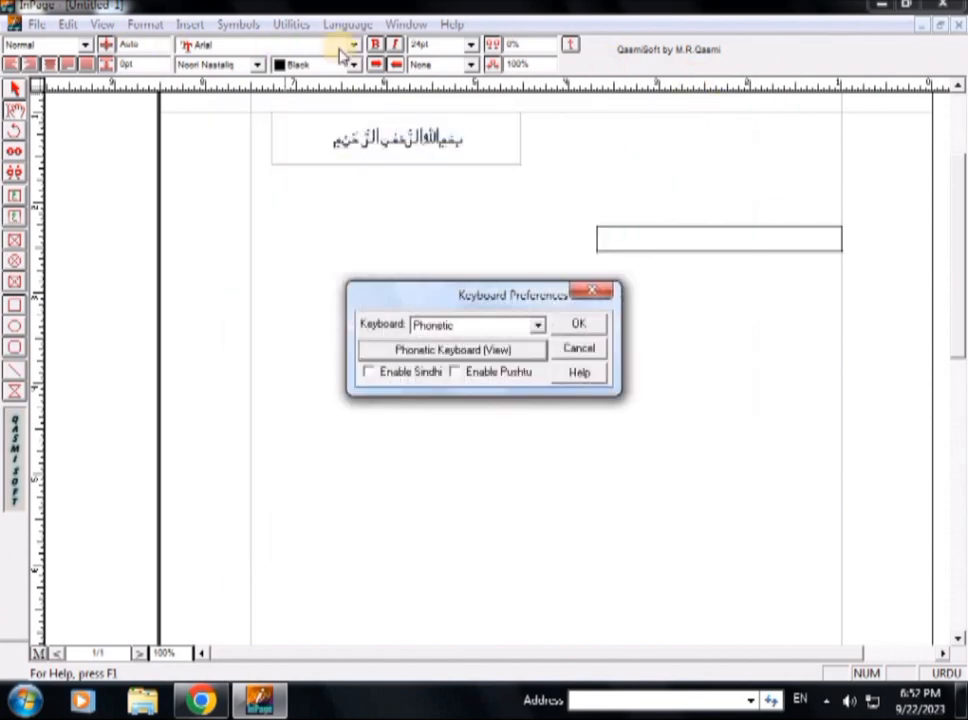
left_click(578, 324)
- Reopen the keyboard preferences to review the Phonetic keyboard setting and dismiss them without changes
left_click(64, 23)
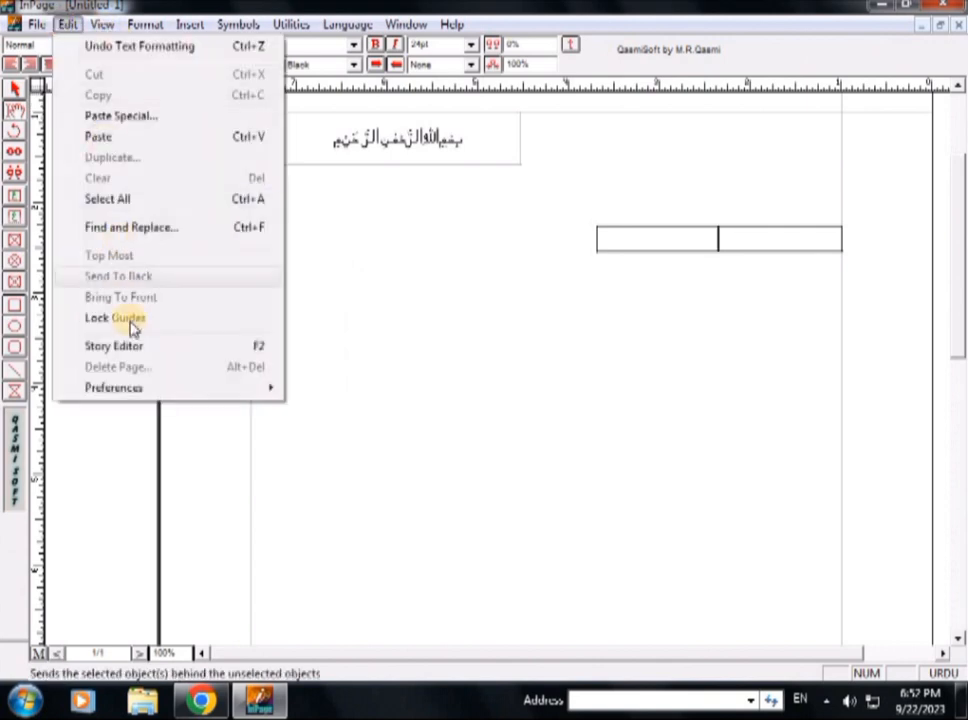
mouse_move(140, 390)
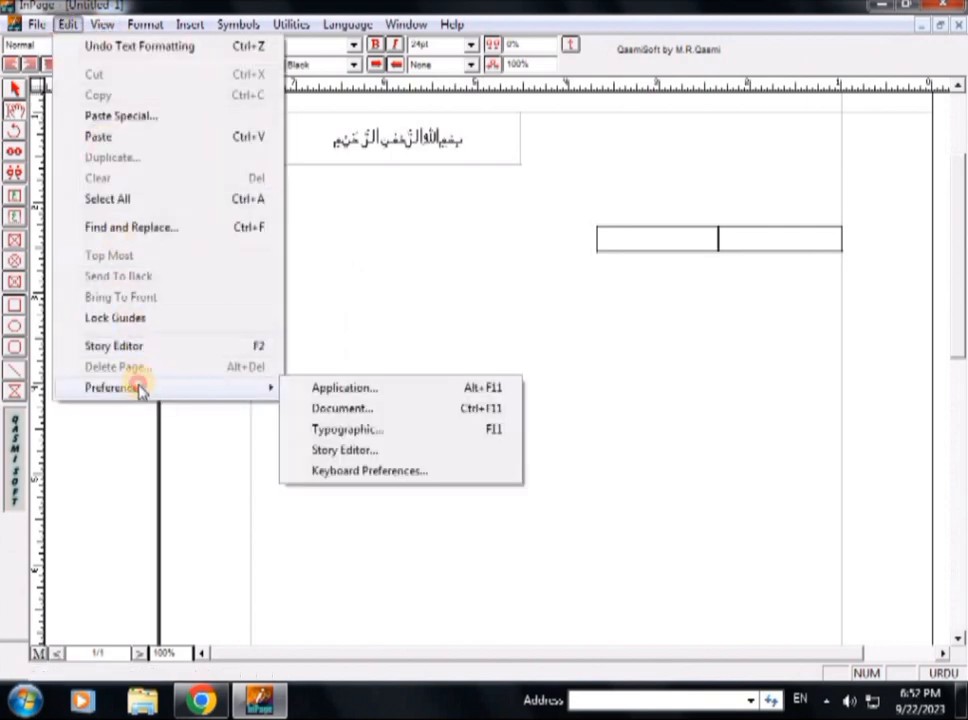
left_click(346, 469)
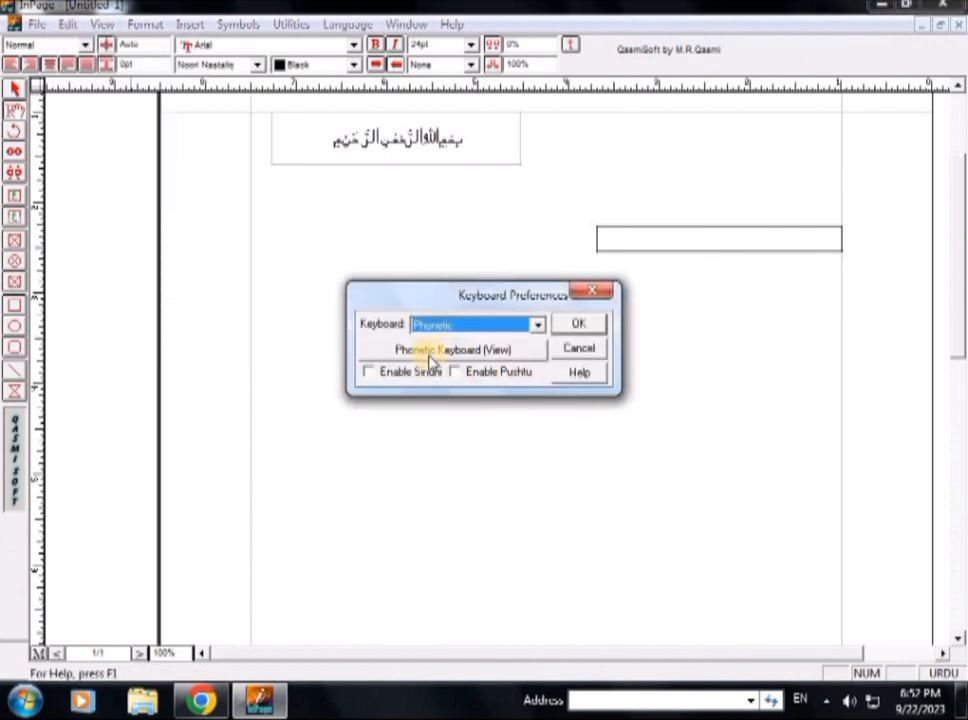
left_click(593, 294)
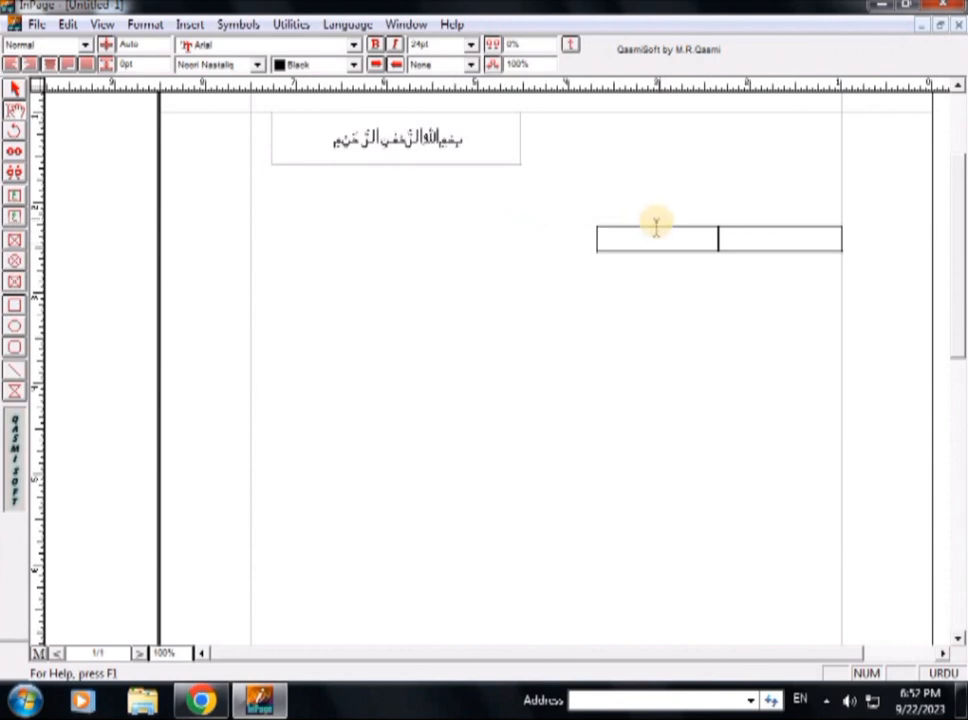
- Move the empty title text box straight down the right margin to just above the 4-inch ruler mark
left_click(15, 88)
left_click(627, 236)
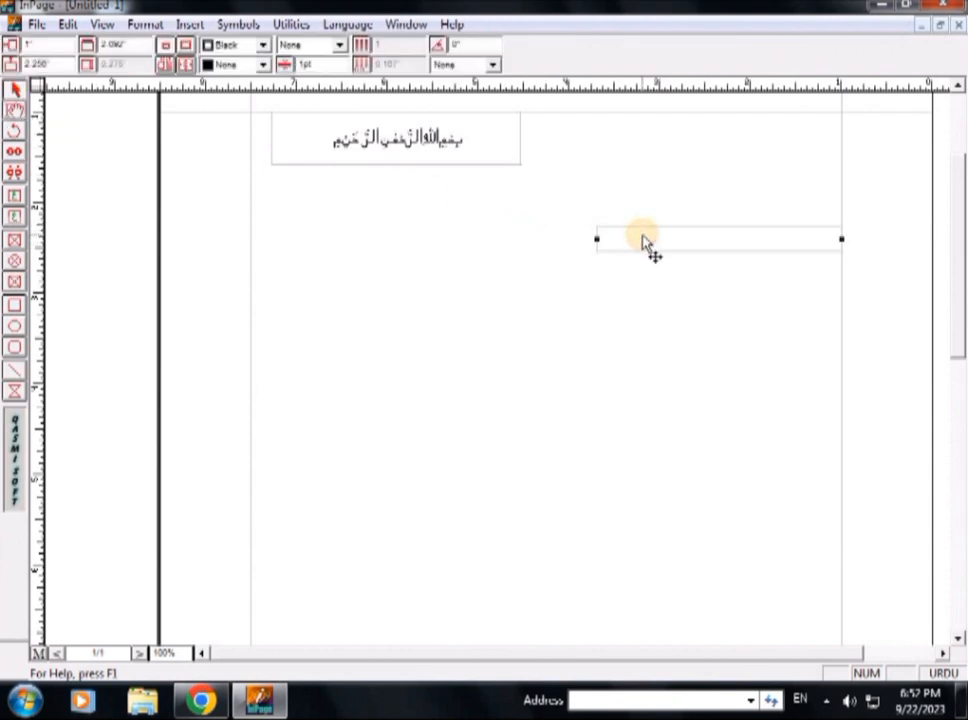
key("Down")
key("Down")
key("Down")
key("Down")
key("Down")
key("Down")
key("Down")
key("Down")
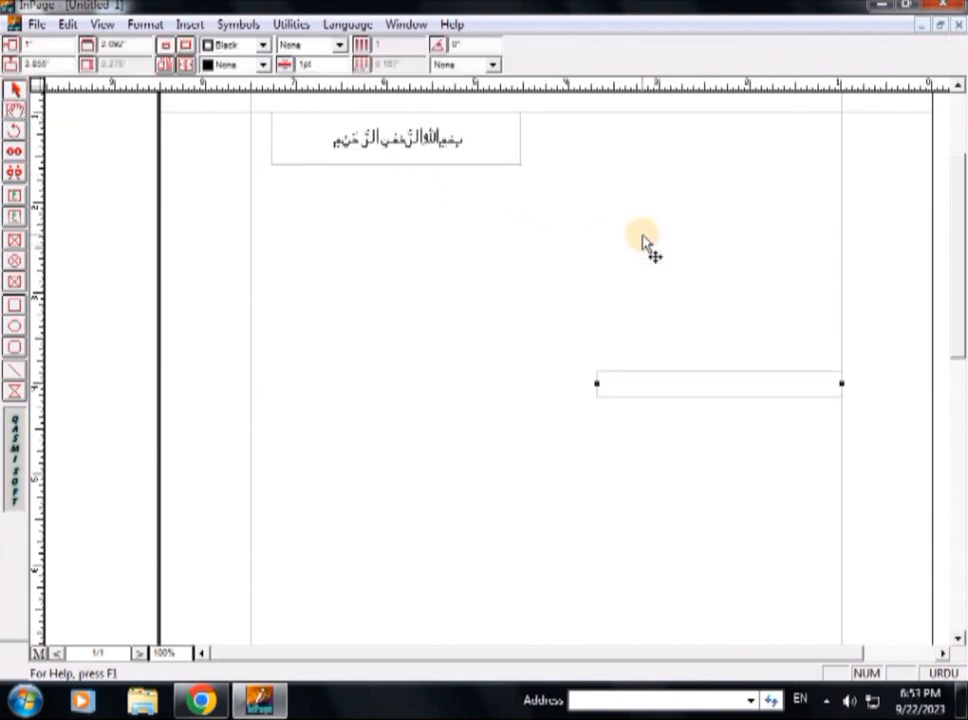
- Move the empty title text box straight down the right margin to a vertical position of about 5.57 inches
key("Down")
key("Down")
key("Down")
key("Down")
key("Down")
key("Down")
key("Down")
key("Down")
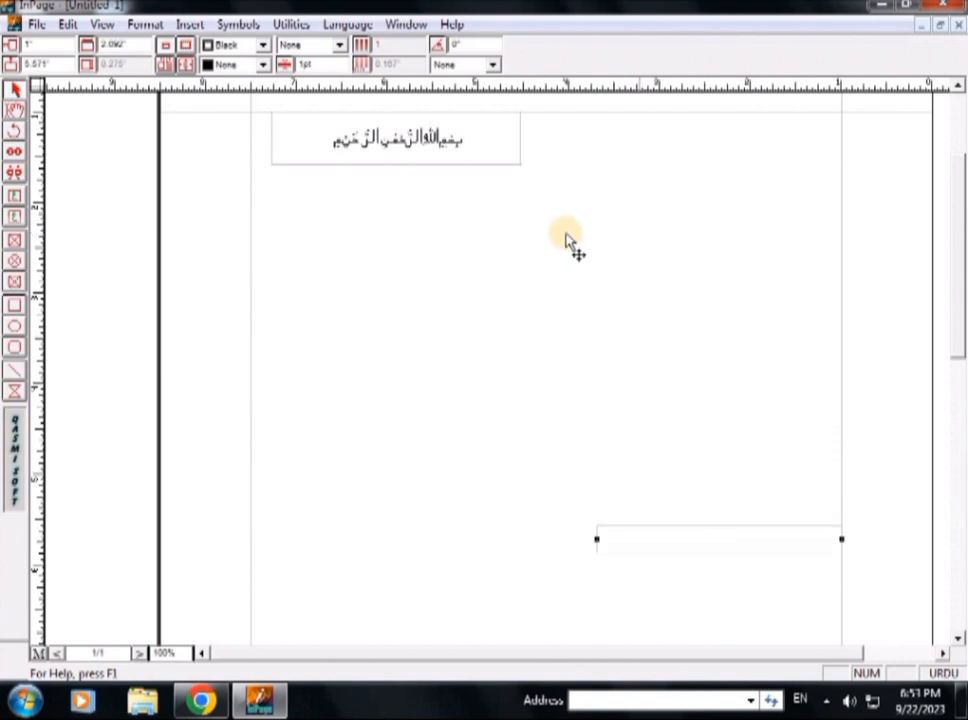
- Draw a margin-to-margin picture box between the Bismillah picture and the text box, and import the desktop image 34.JPG into it
left_click(14, 243)
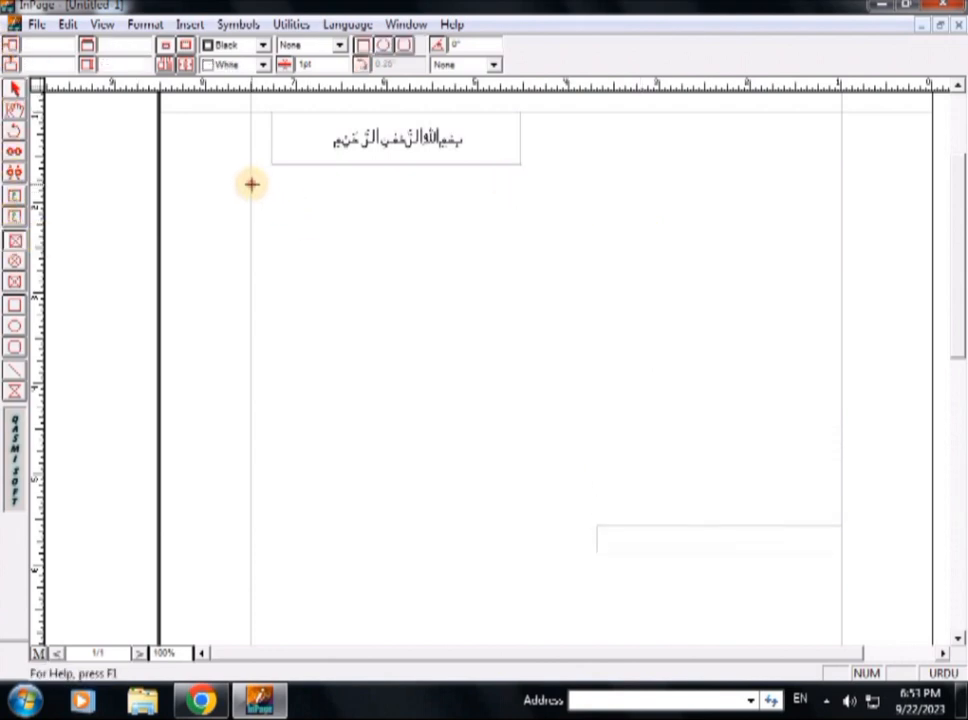
mouse_move(252, 184)
left_mouse_down()
mouse_move(689, 244)
mouse_move(851, 339)
mouse_move(830, 398)
mouse_move(841, 477)
left_mouse_up()
double_click(529, 322)
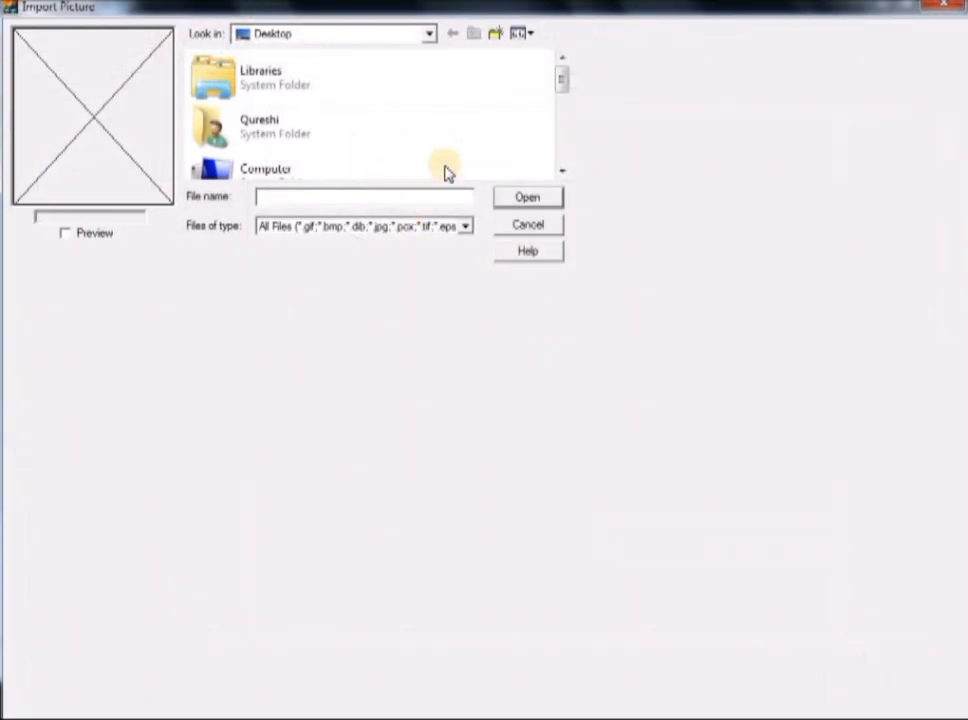
left_click(559, 171)
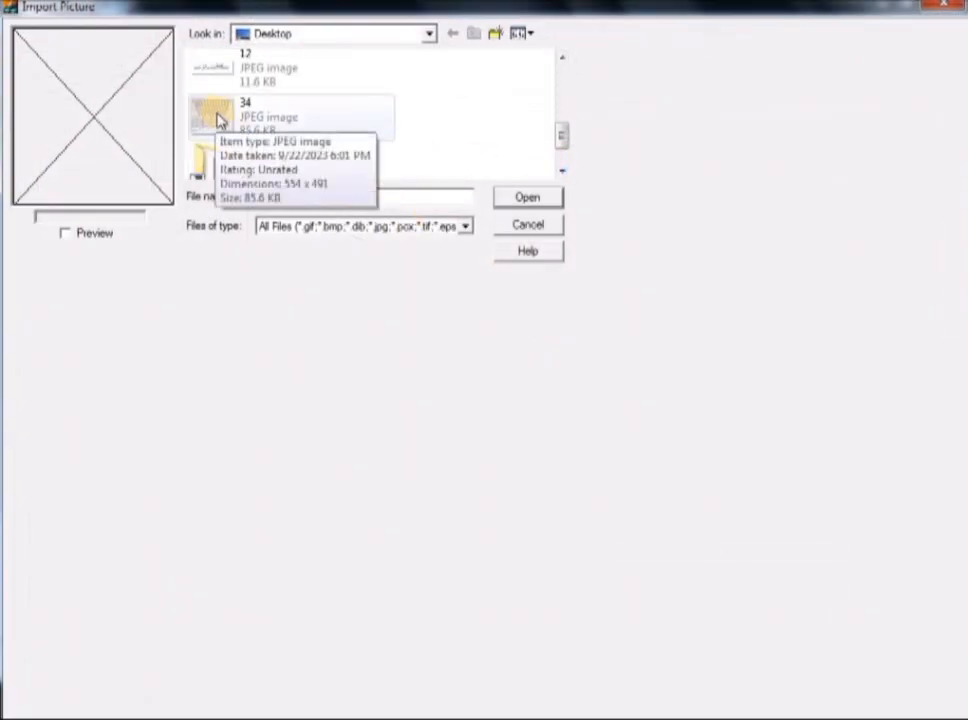
left_click(220, 120)
left_click(524, 199)
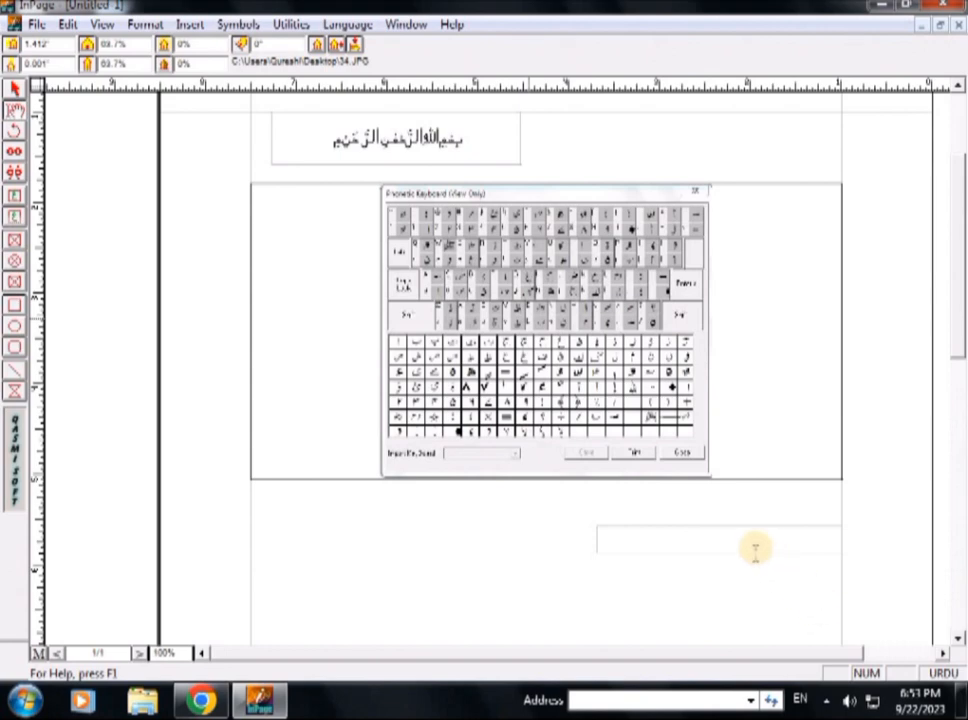
- Set the font size in the empty text box to 36 pt and enter the letter ب
left_click(712, 534)
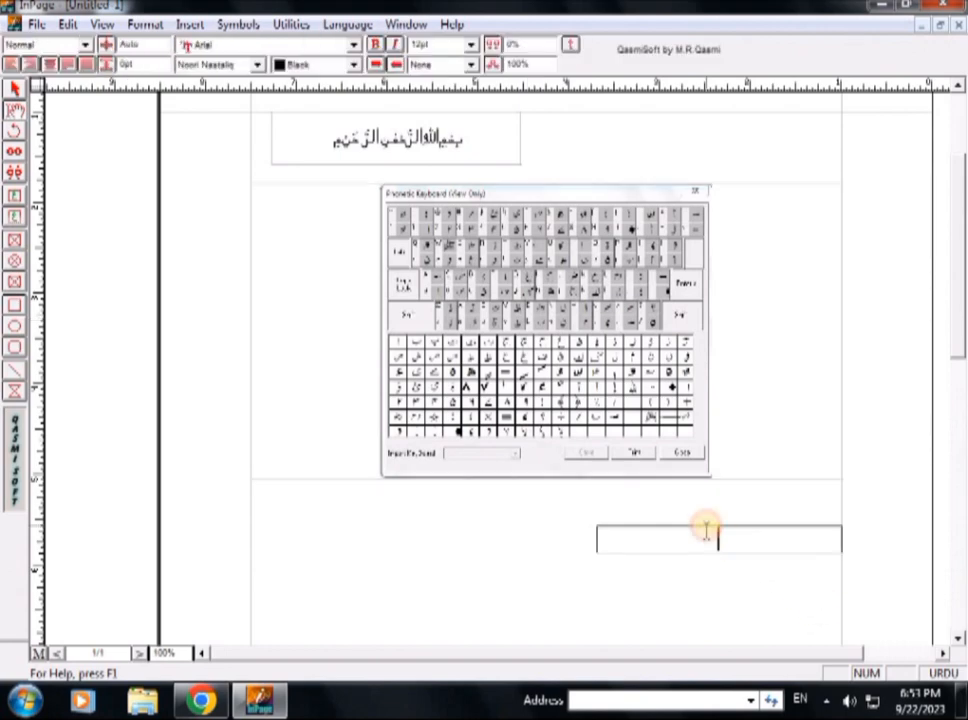
left_click(469, 52)
left_click(428, 124)
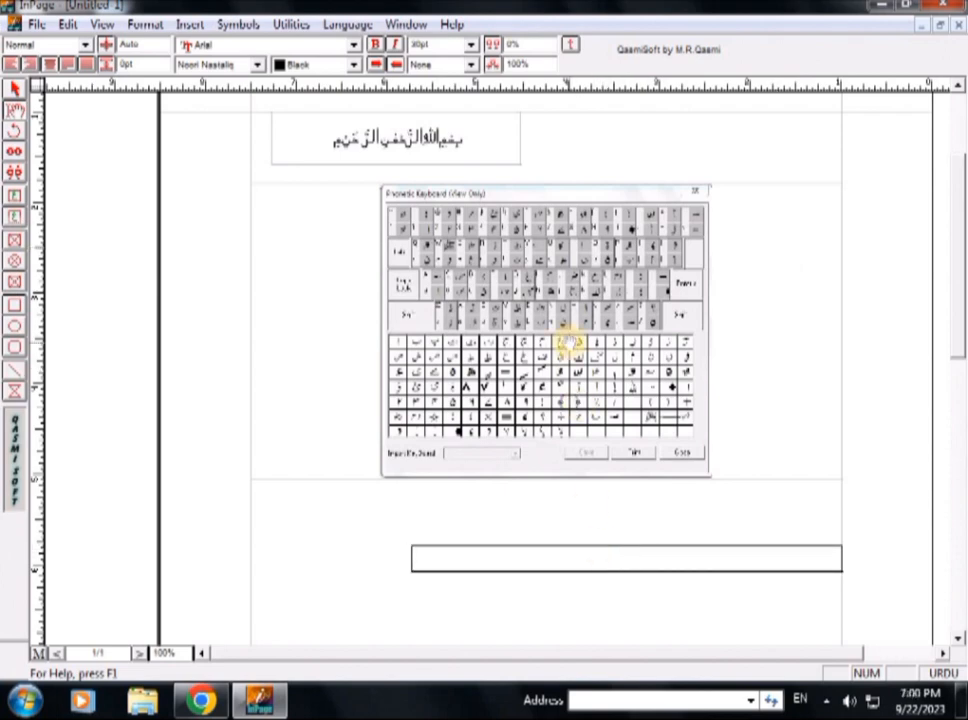
left_click(567, 342)
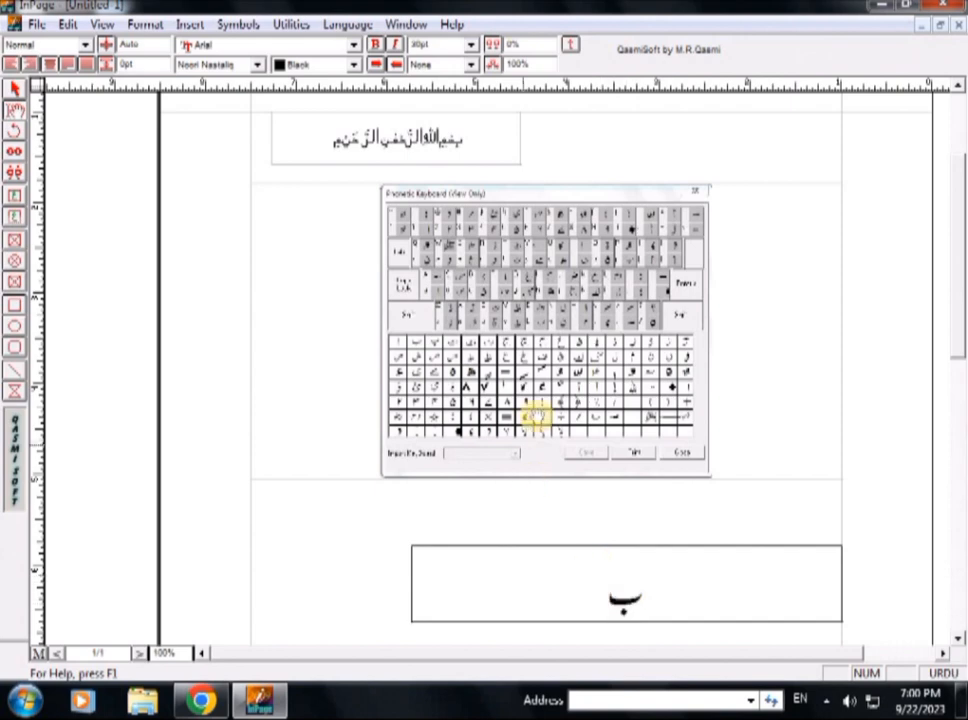
- Change the Urdu font of the letter ب in the text box to Dubai
left_click(634, 602)
double_click(634, 600)
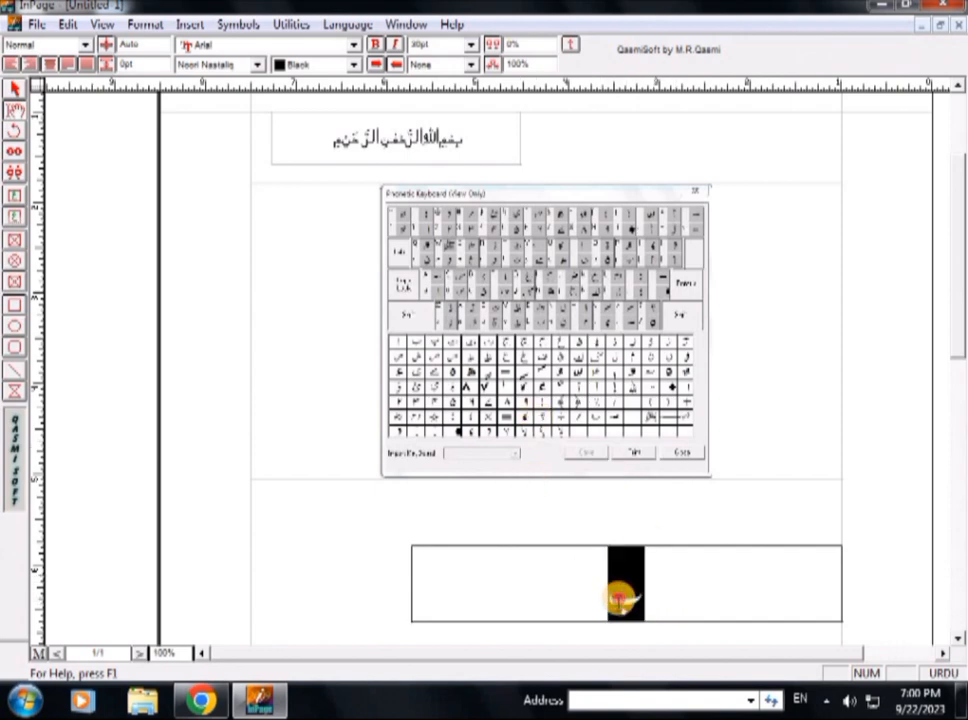
left_click(256, 64)
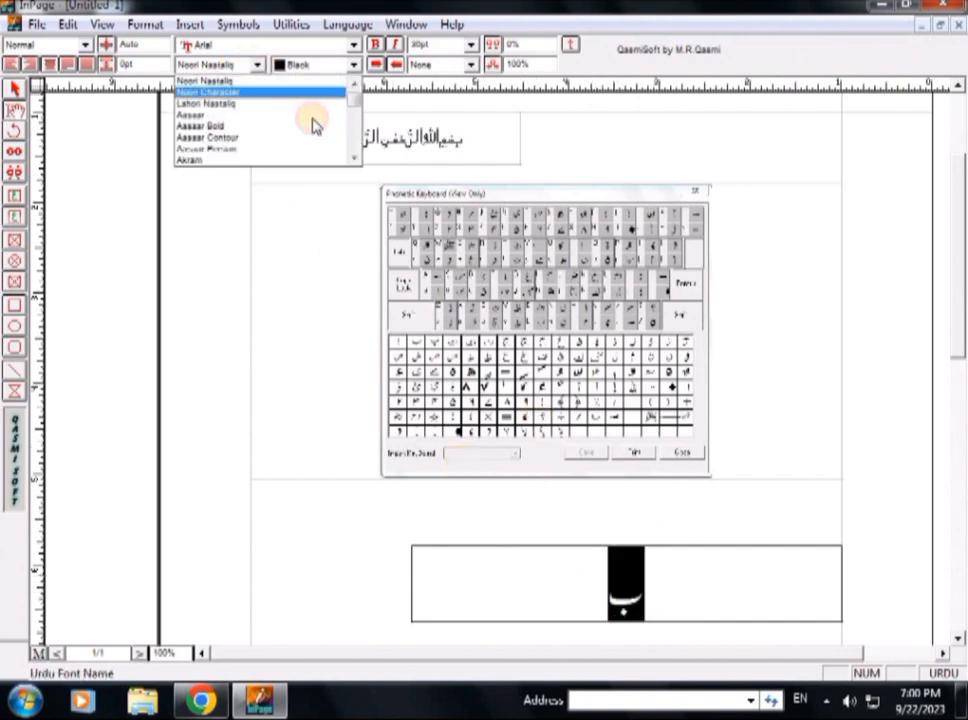
left_click(355, 159)
left_click(355, 159)
left_click(355, 159)
left_click(355, 159)
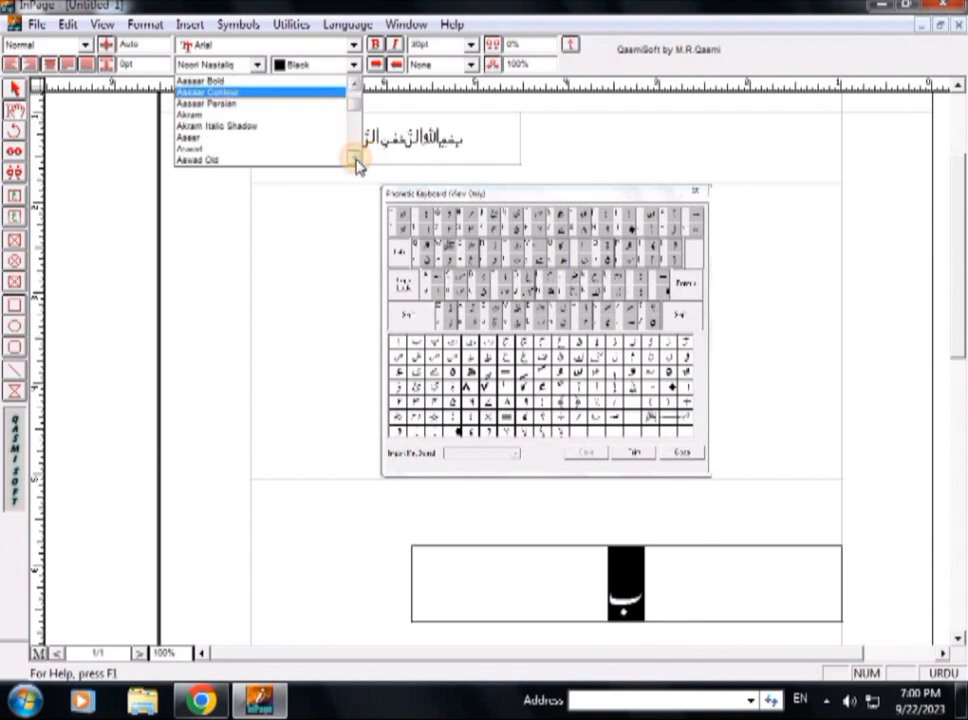
left_click(355, 159)
left_click(355, 159)
left_click(355, 159)
left_click(355, 159)
left_click(355, 159)
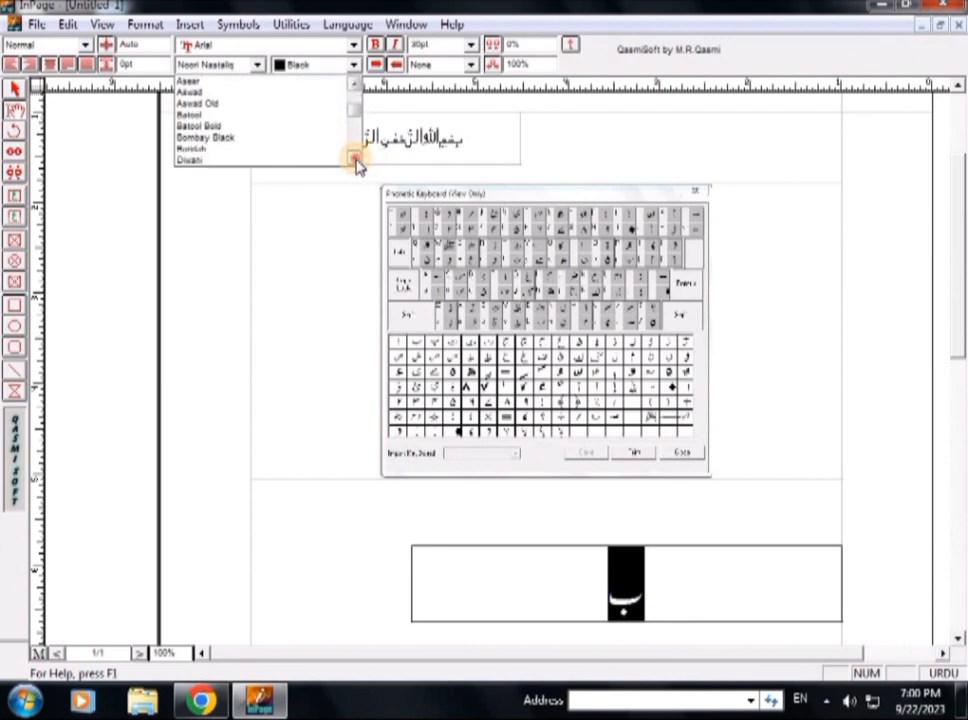
left_click(355, 159)
left_click(355, 159)
left_click(355, 159)
left_click(355, 159)
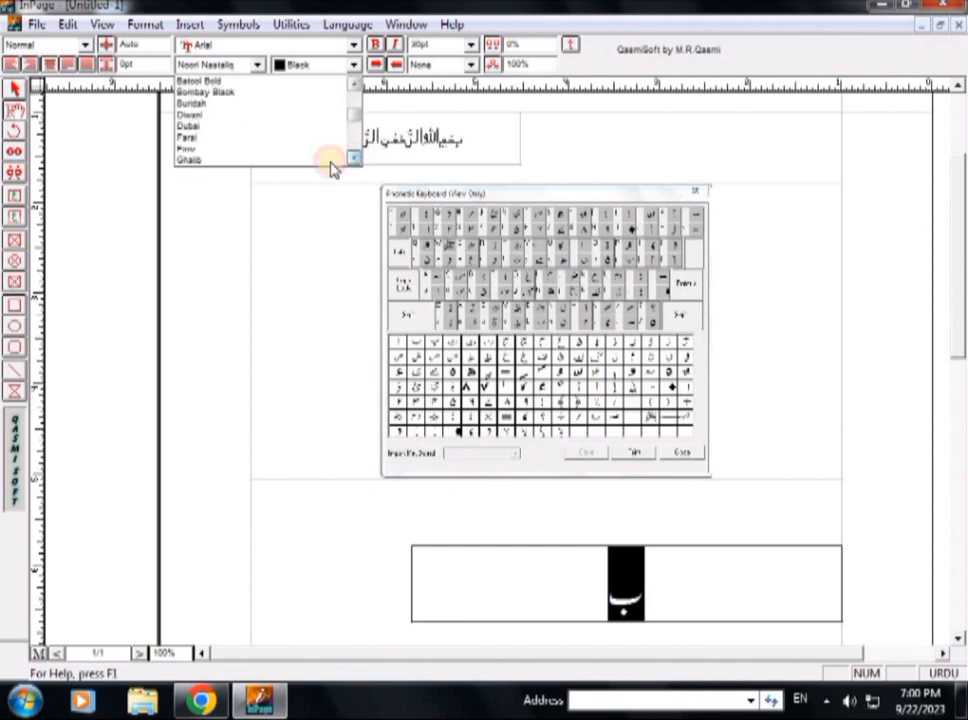
left_click(199, 127)
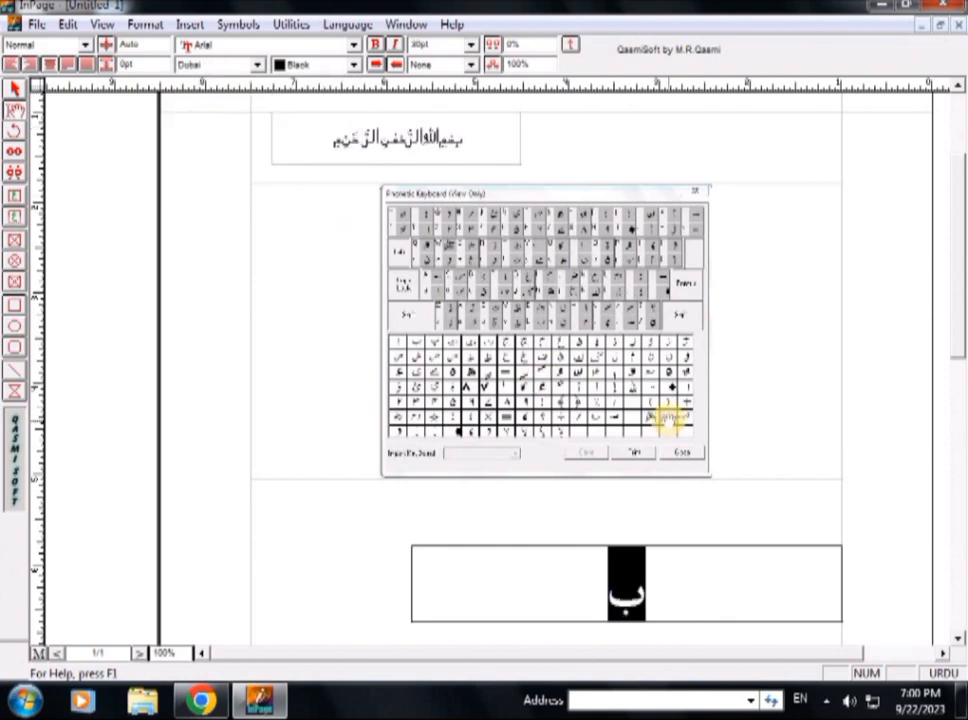
- Set the font size of the letter ب to 24 pt
left_click(620, 594)
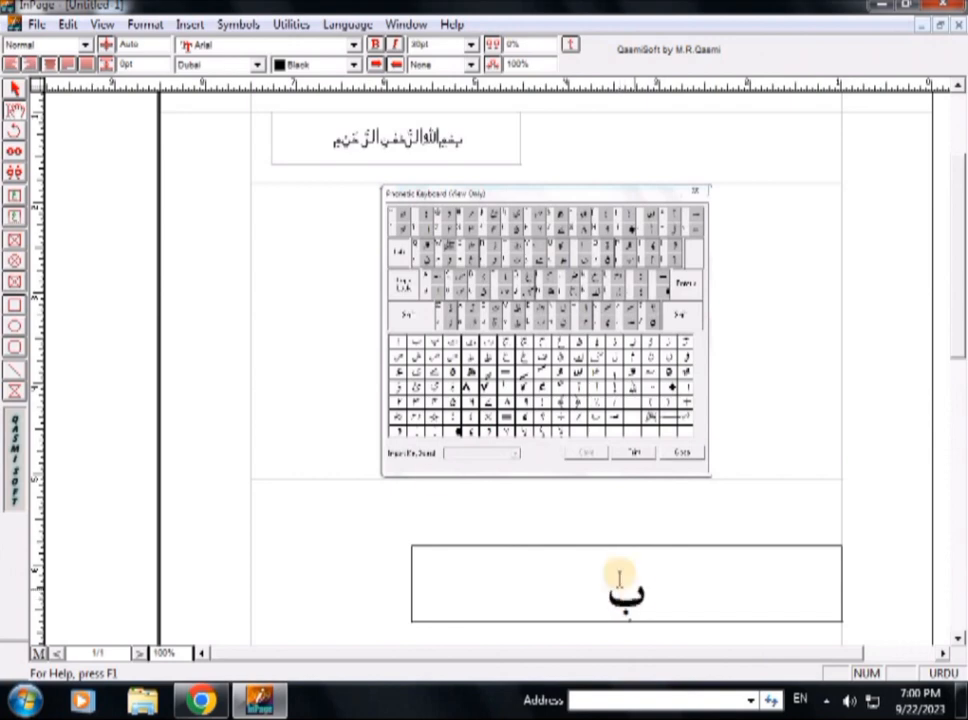
left_click_drag(605, 590, 648, 612)
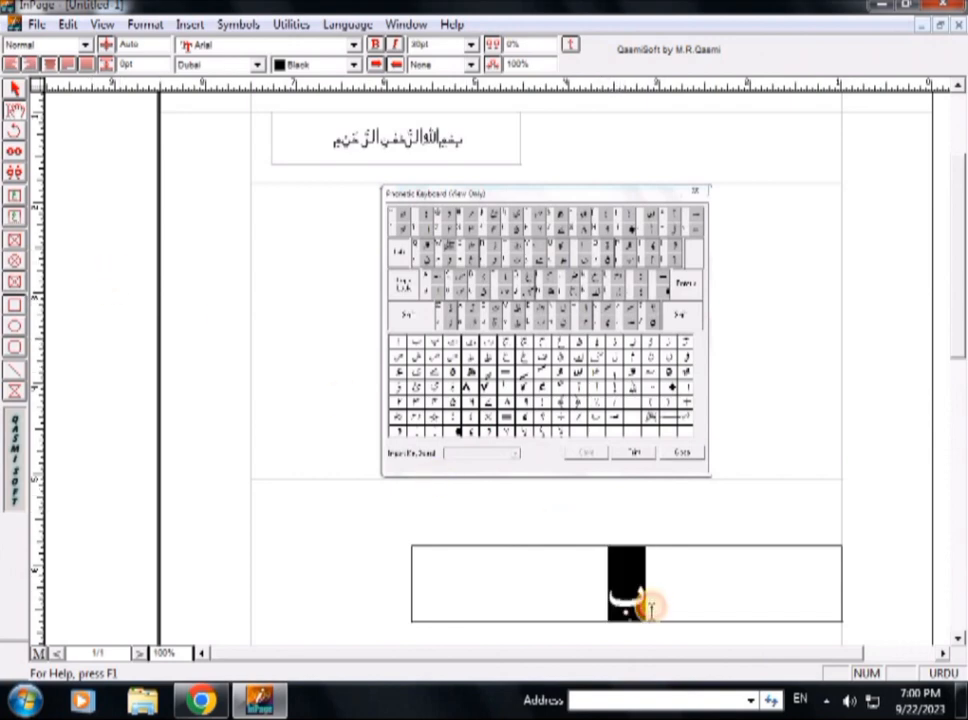
left_click(470, 44)
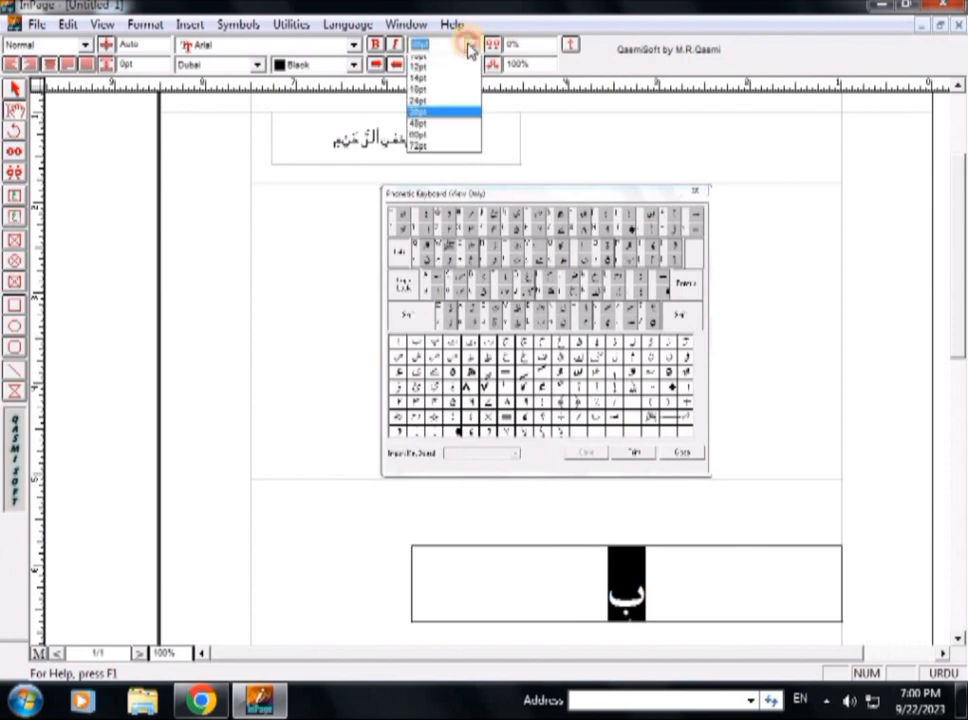
left_click(427, 101)
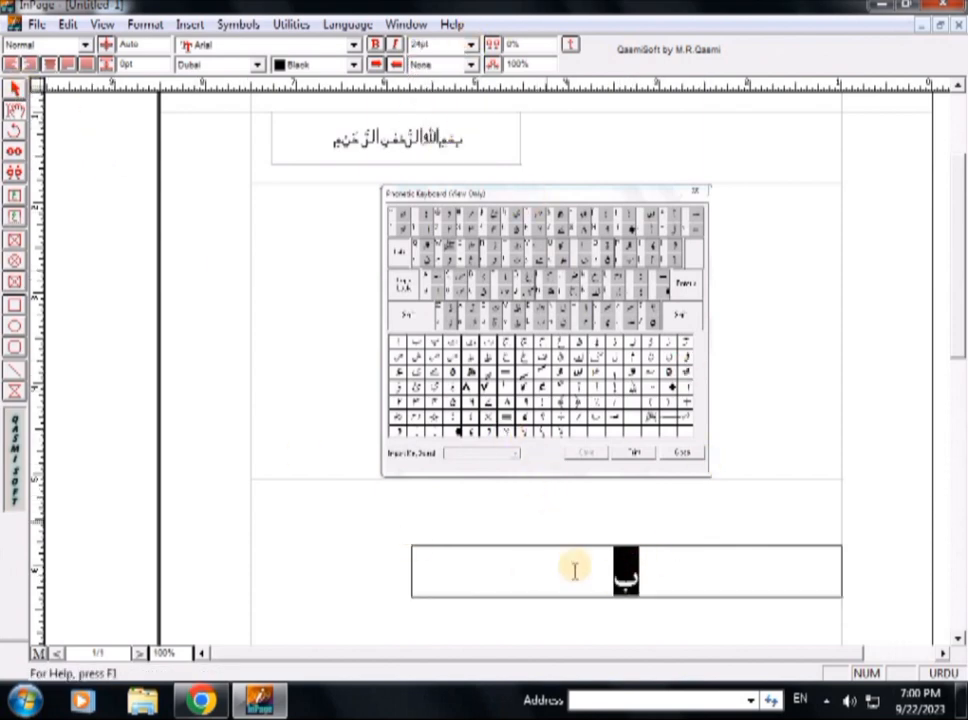
- Continue after the letter ب with س and م, including their vowel marks, to complete the word بِسْمِ
left_click(609, 585)
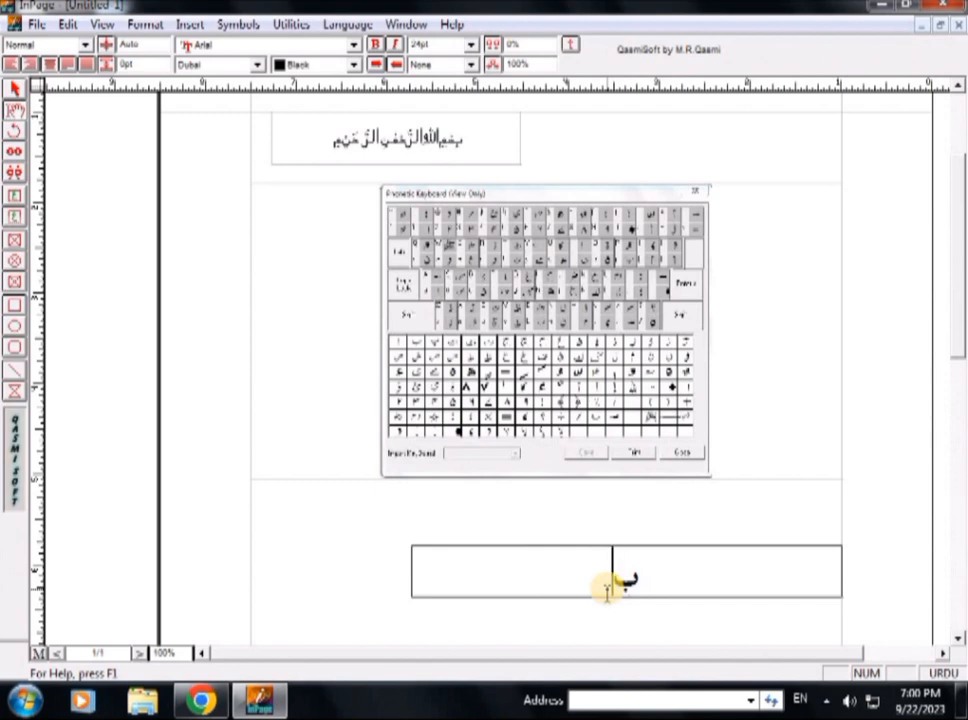
type("s")
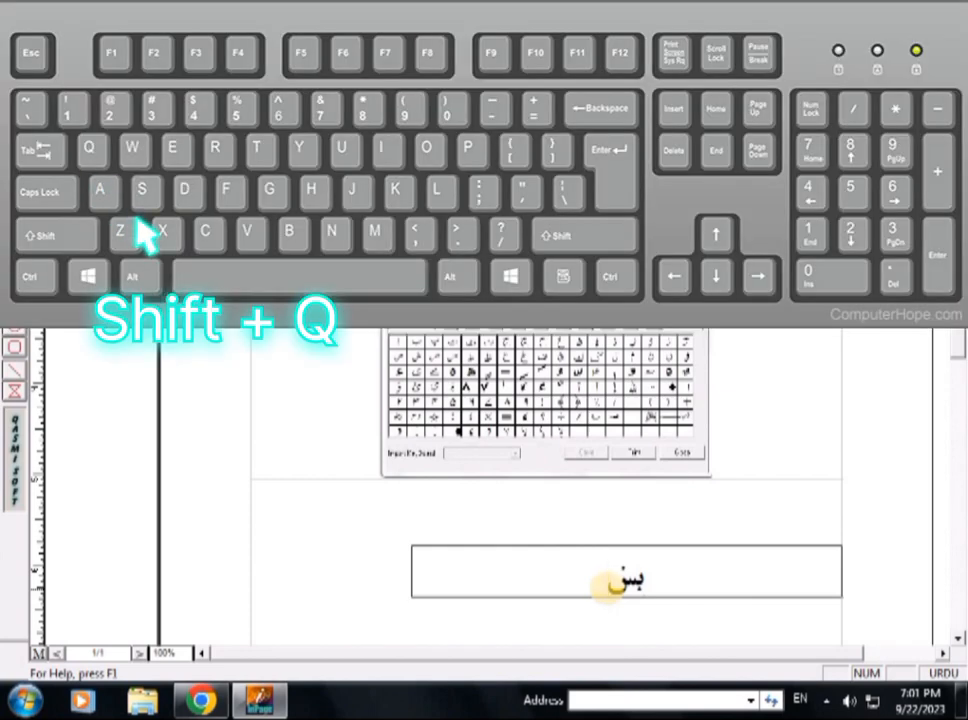
type("م")
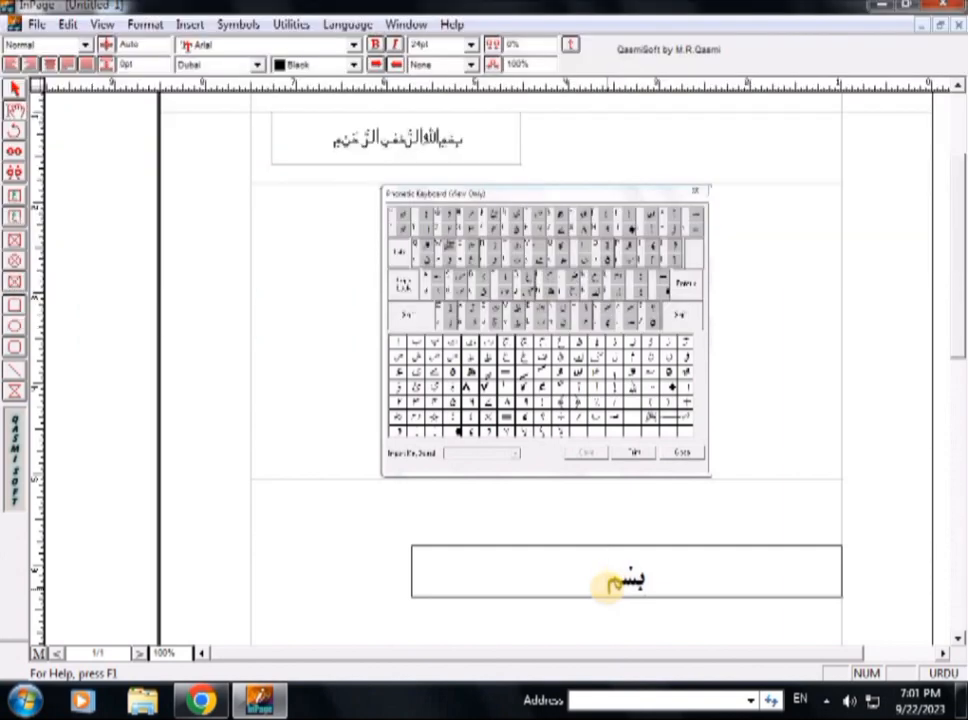
key("Return")
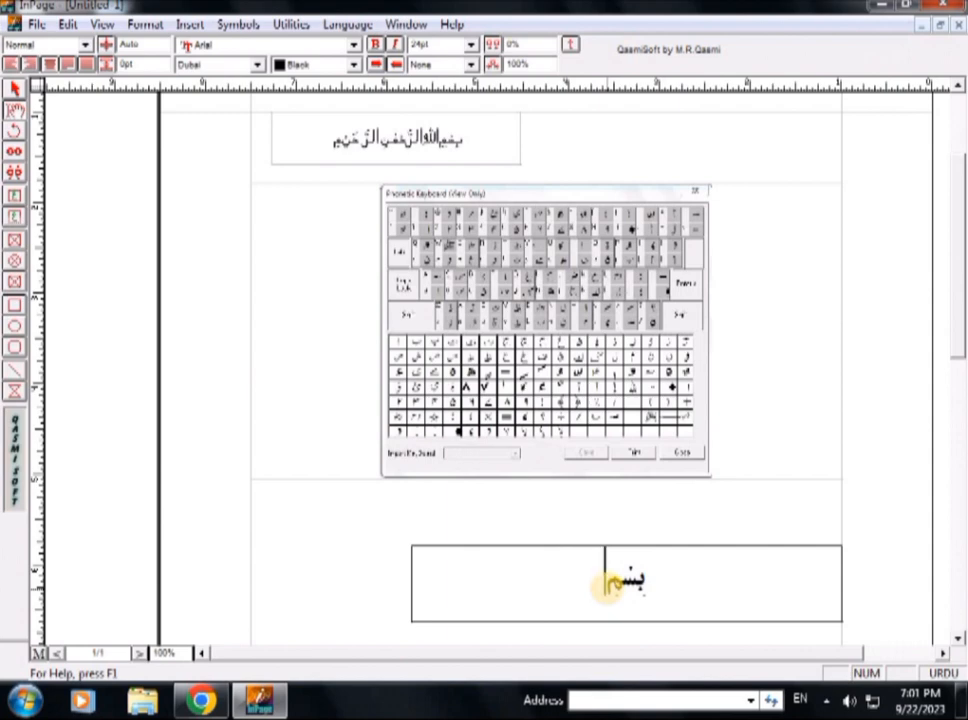
- Add the word اللهِ with its diacritics after بِسْمِ in the text box
type("ا")
key("BackSpace")
type("ا")
type("للّ")
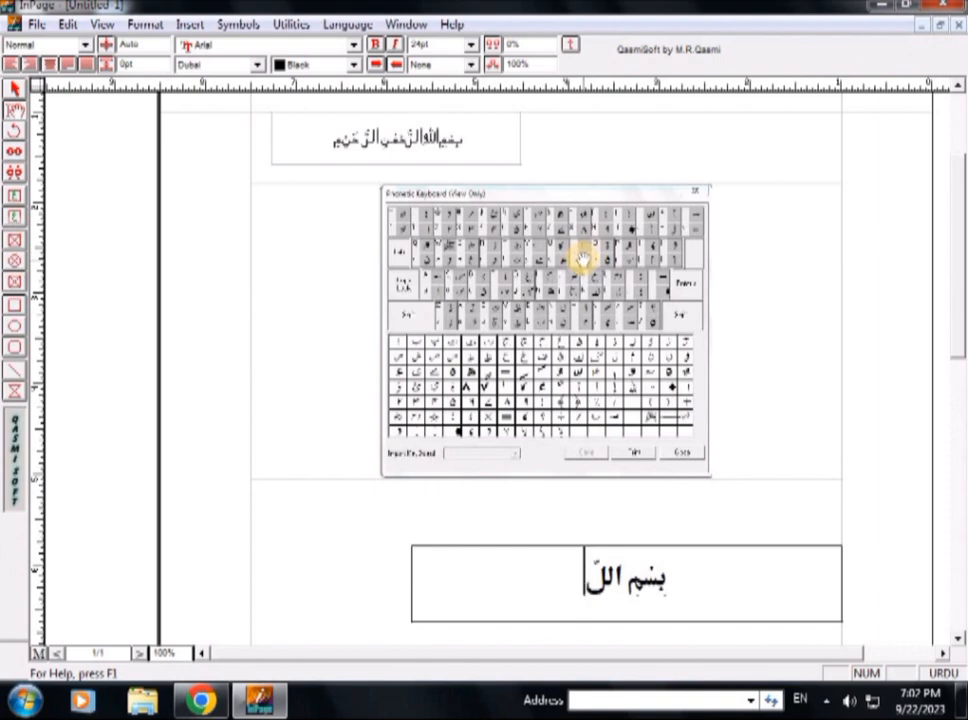
type("I")
type("h")
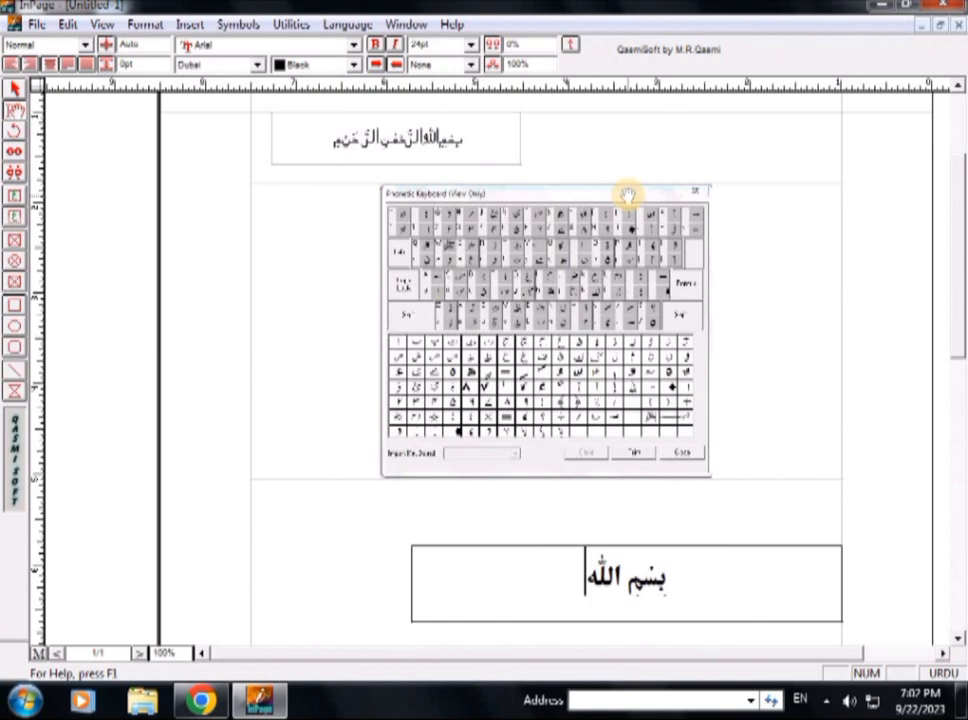
type("۔")
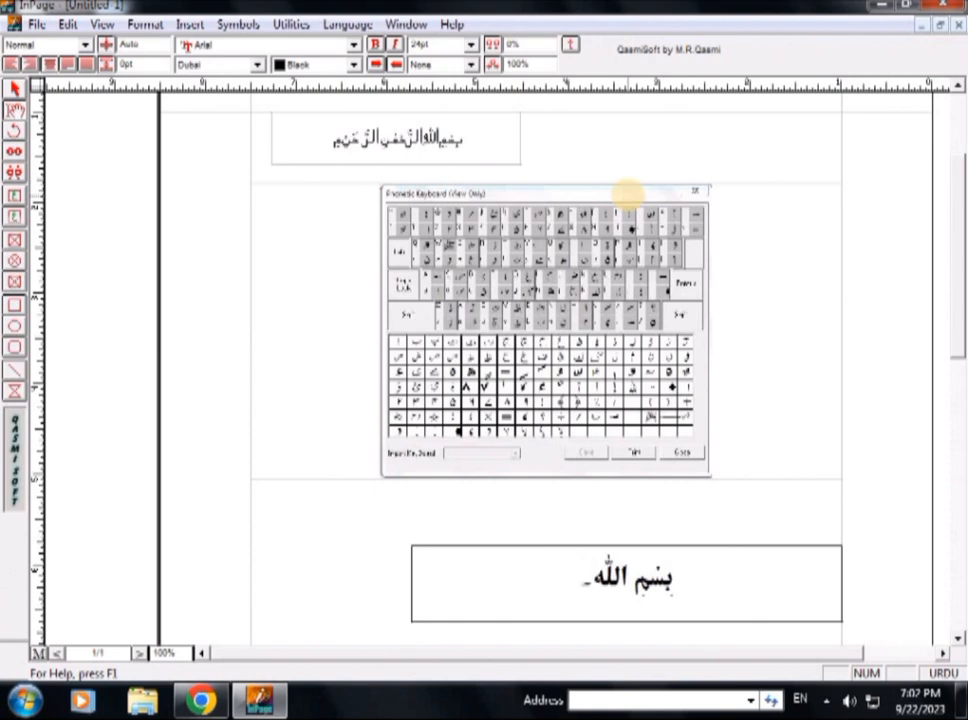
key("BackSpace")
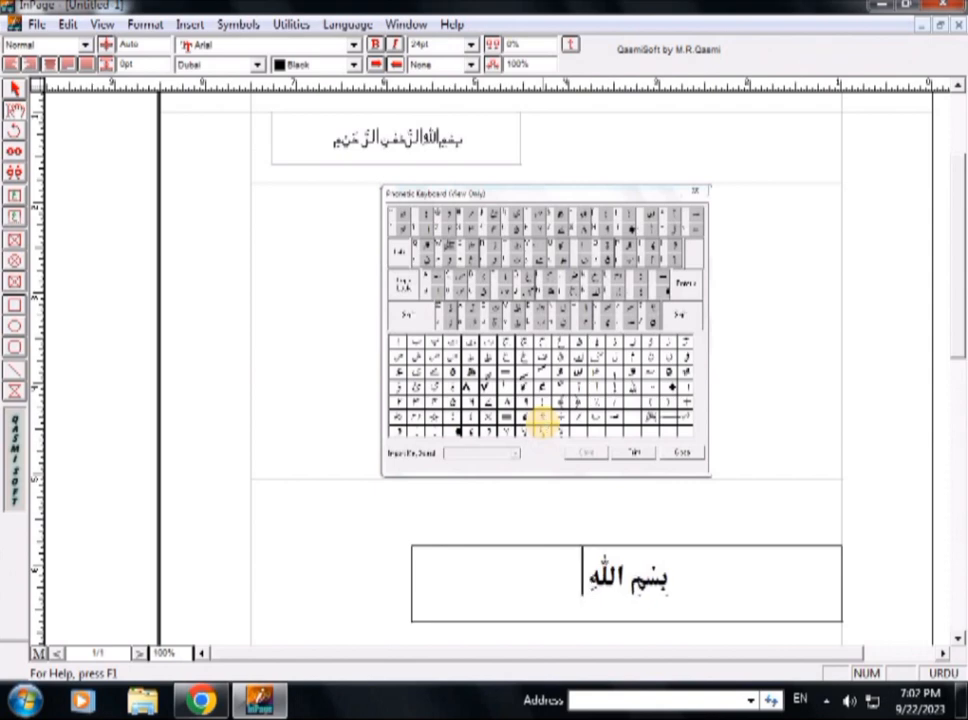
- Add the word الَّرحْمٰن with its diacritics after اللهِ in the text box
type("ا")
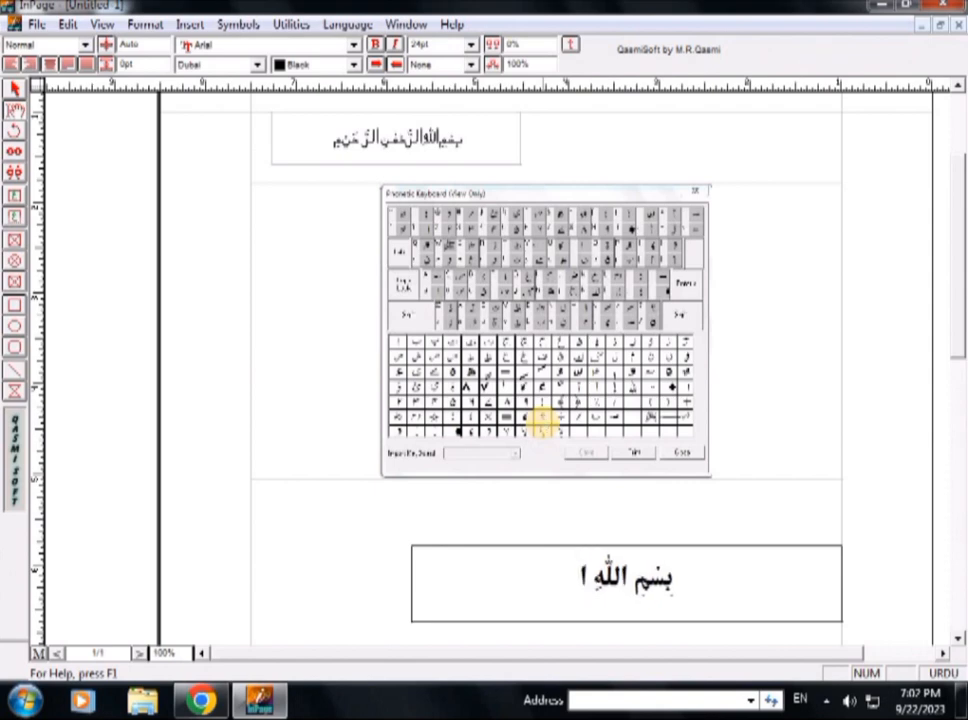
type("لّ")
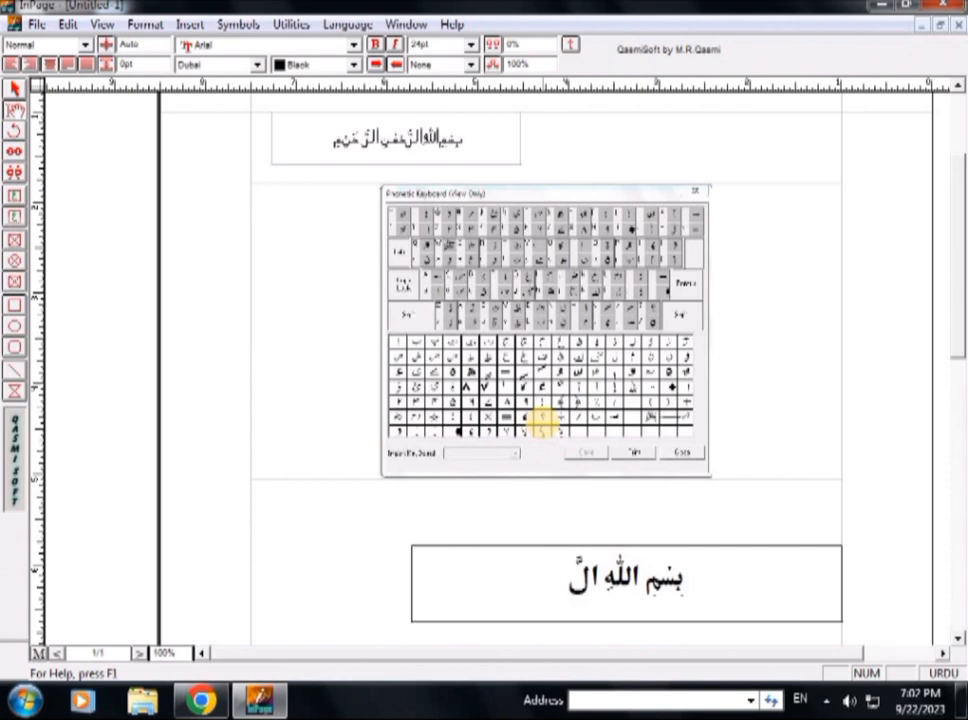
type("ر")
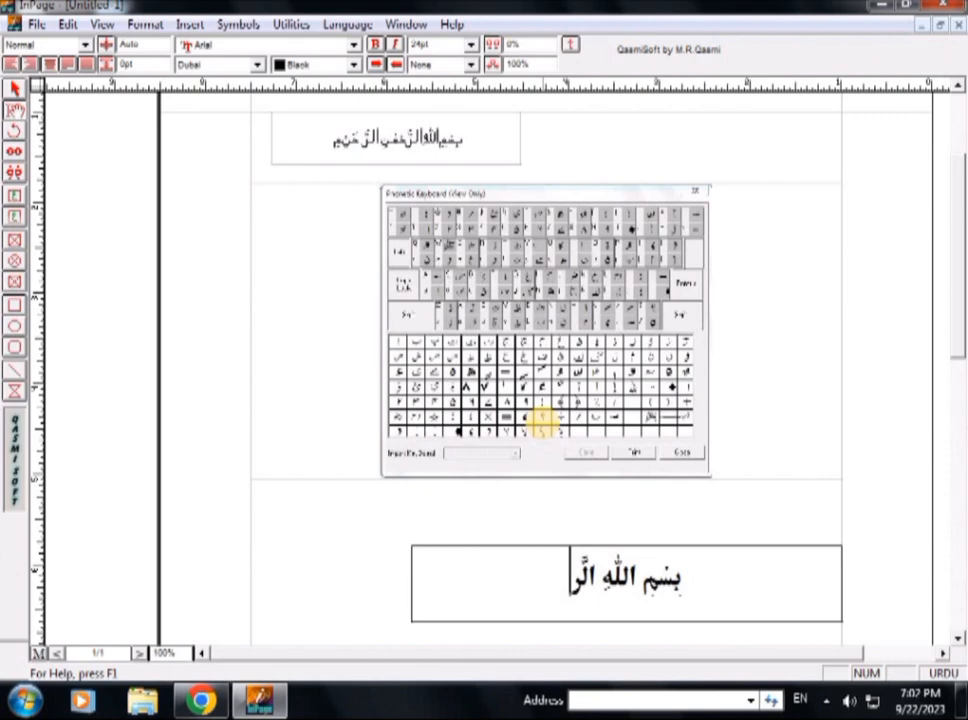
type("حْ")
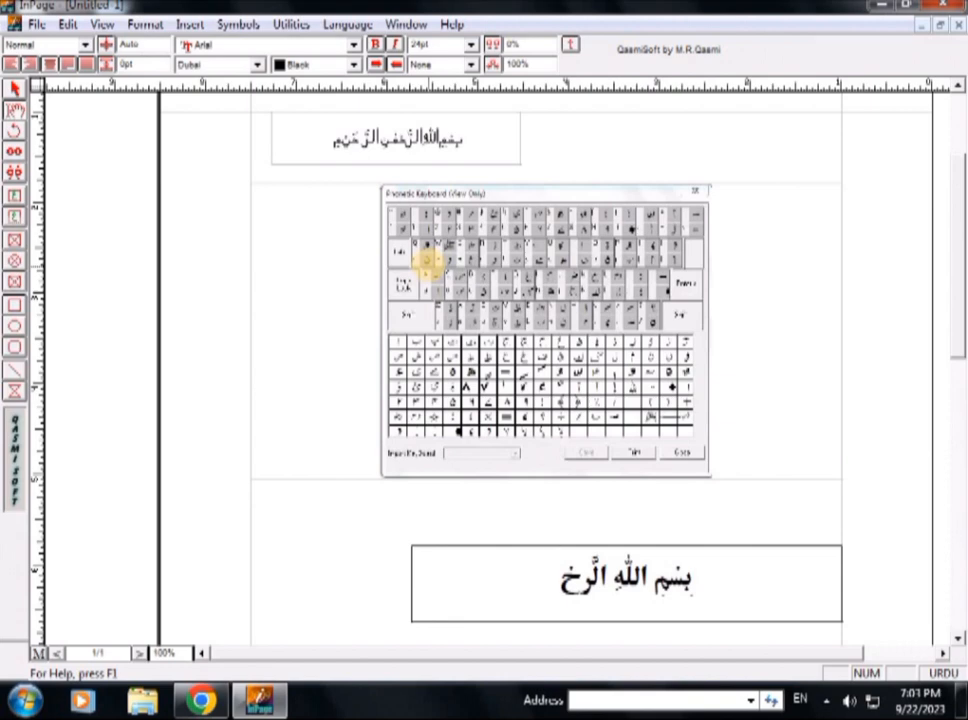
type("مٰ")
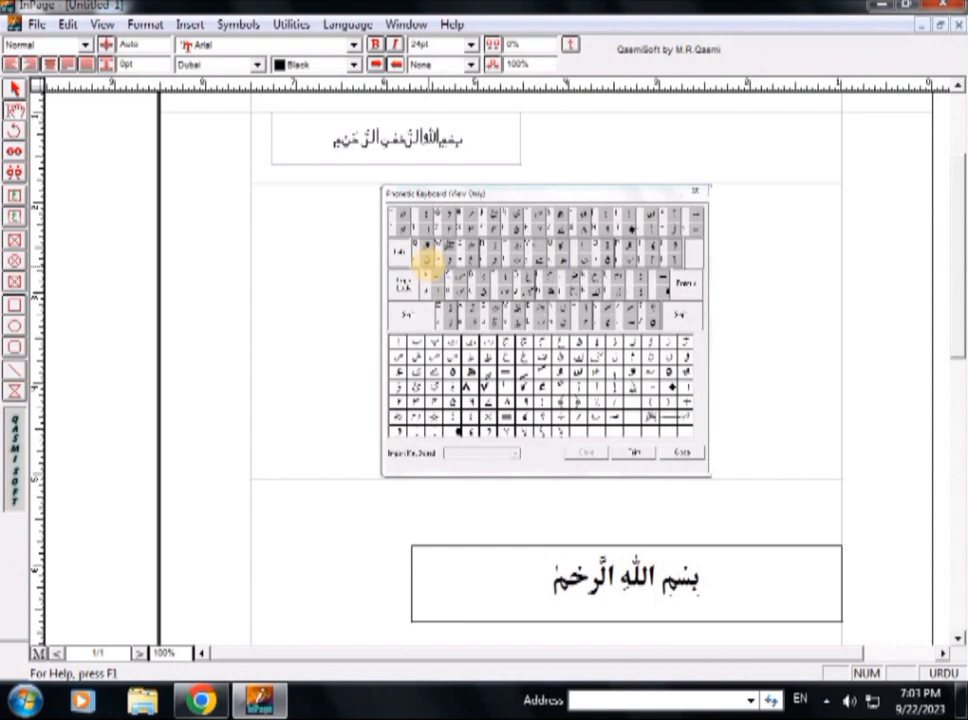
type("ن")
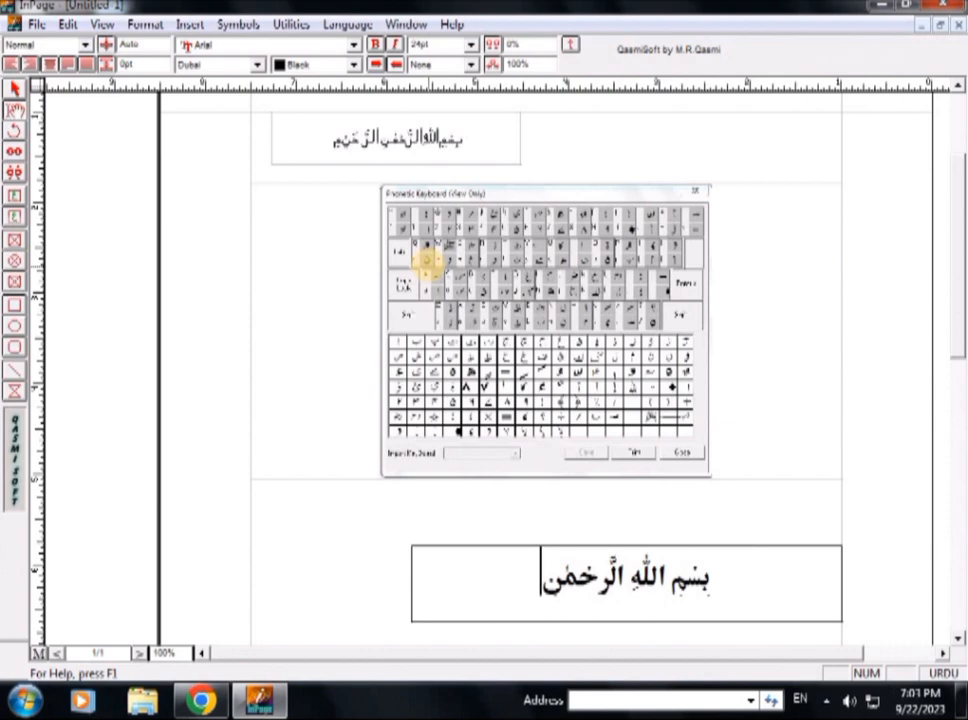
- Add the word الَّر حَیْمِ with its diacritics after الَّرحْمٰن to complete the Bismillah in the text box
type("ا")
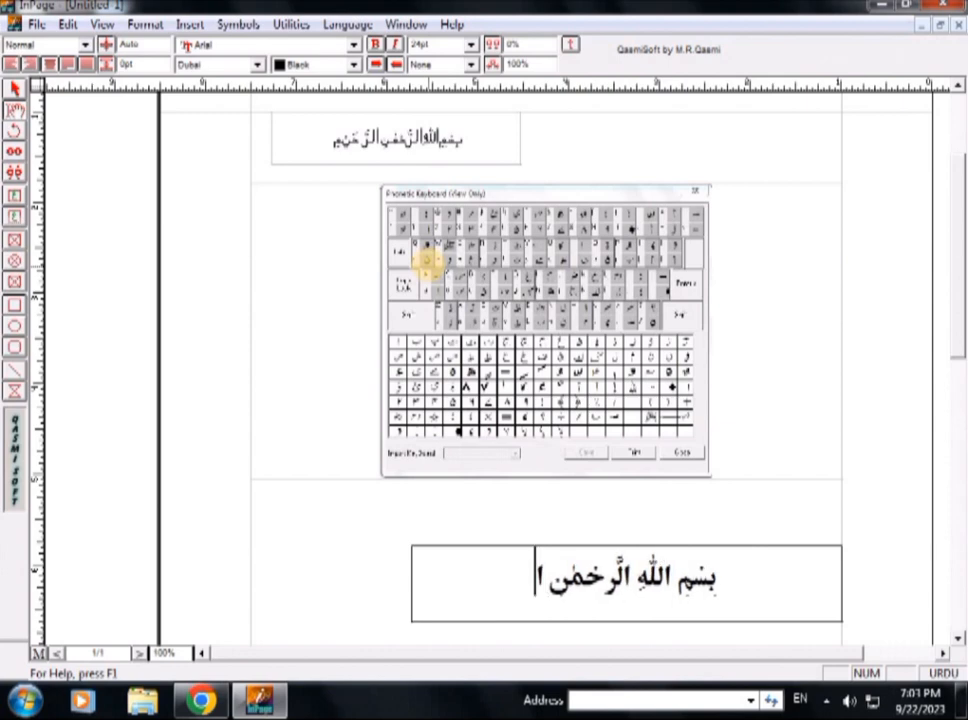
type("لّ")
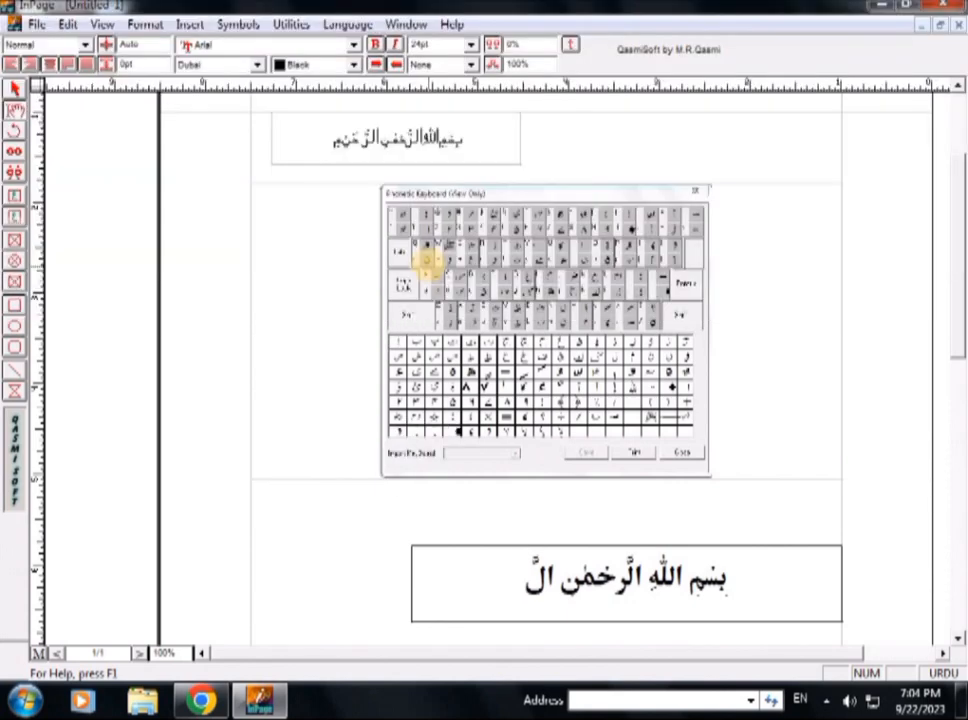
type("رَ")
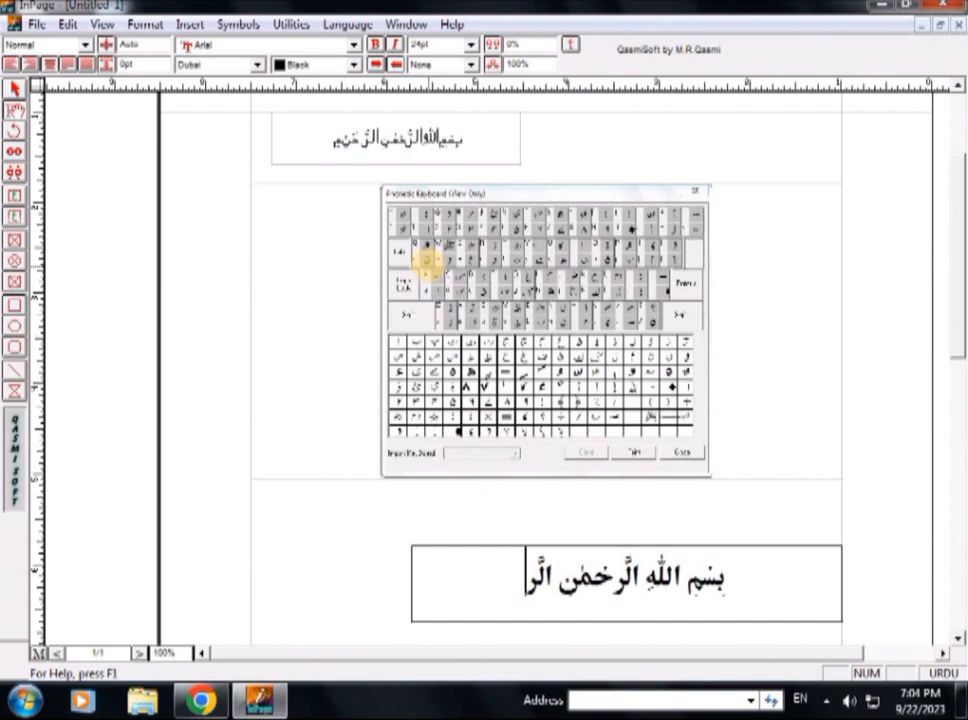
type("حَ")
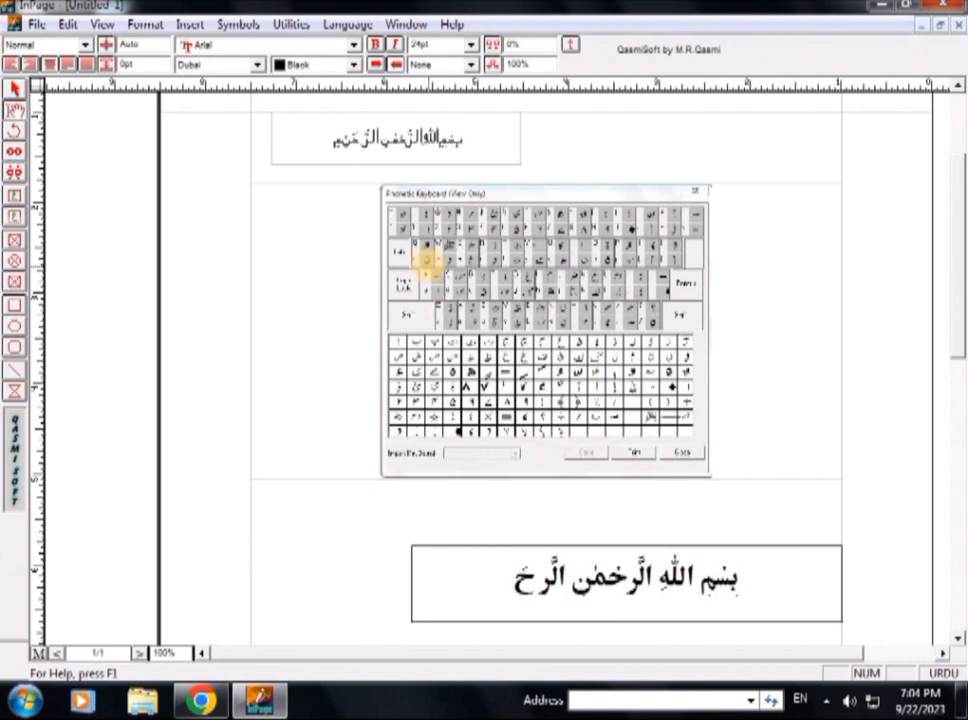
type("ی")
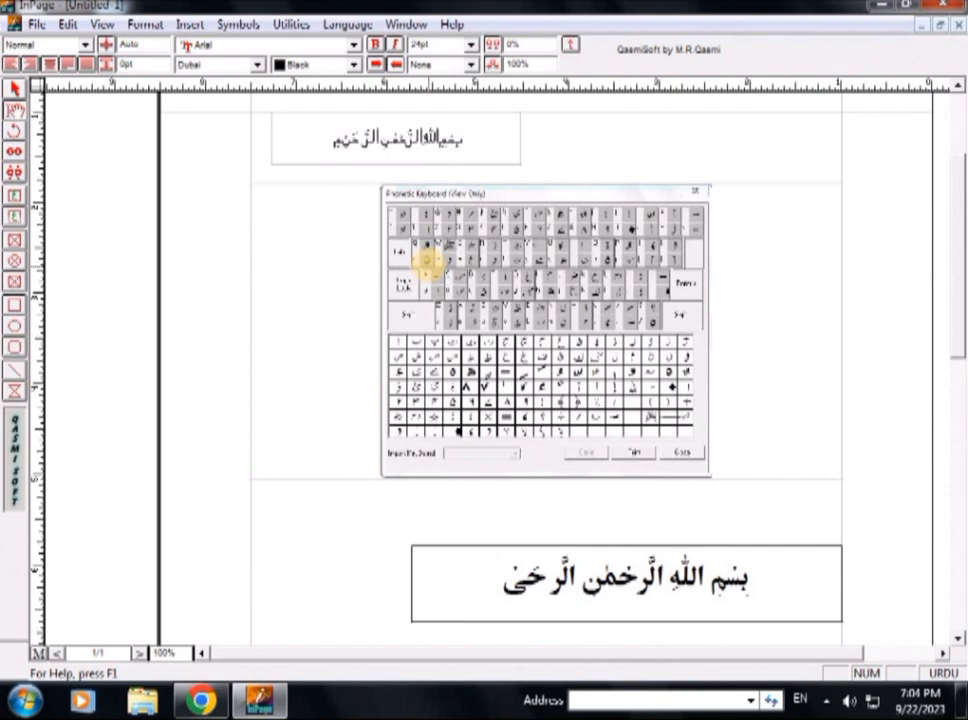
type("م")
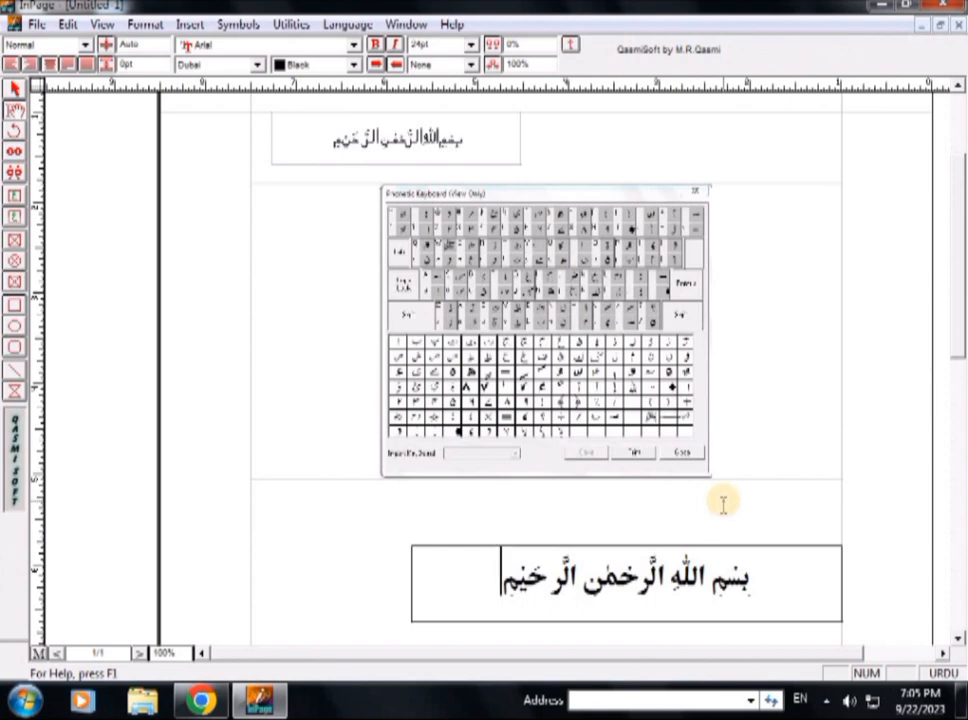
left_click(881, 5)
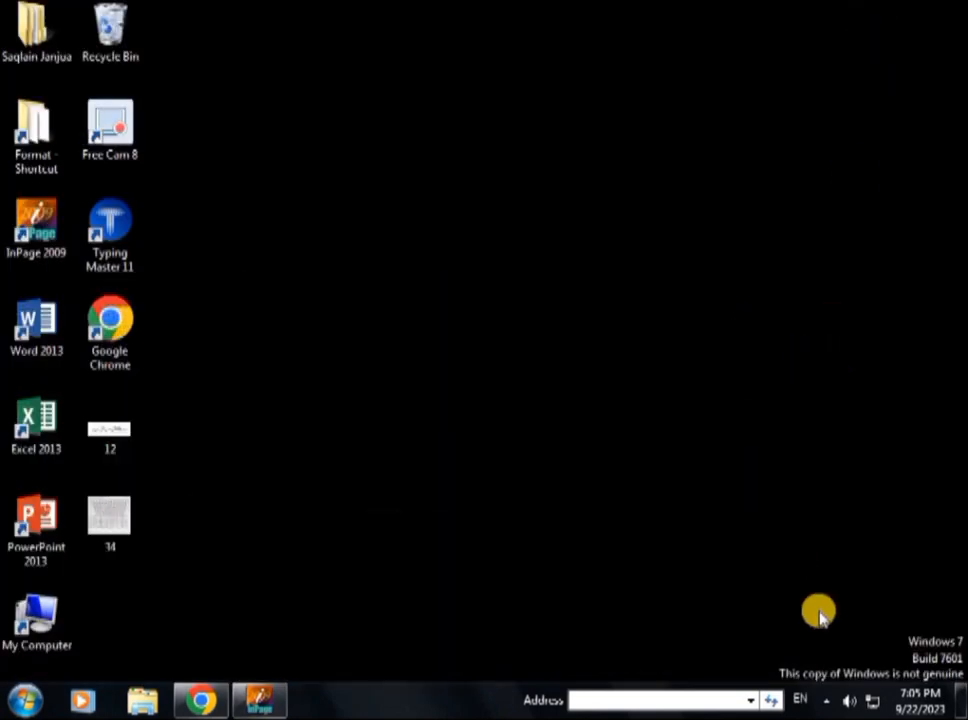
left_click(824, 701)
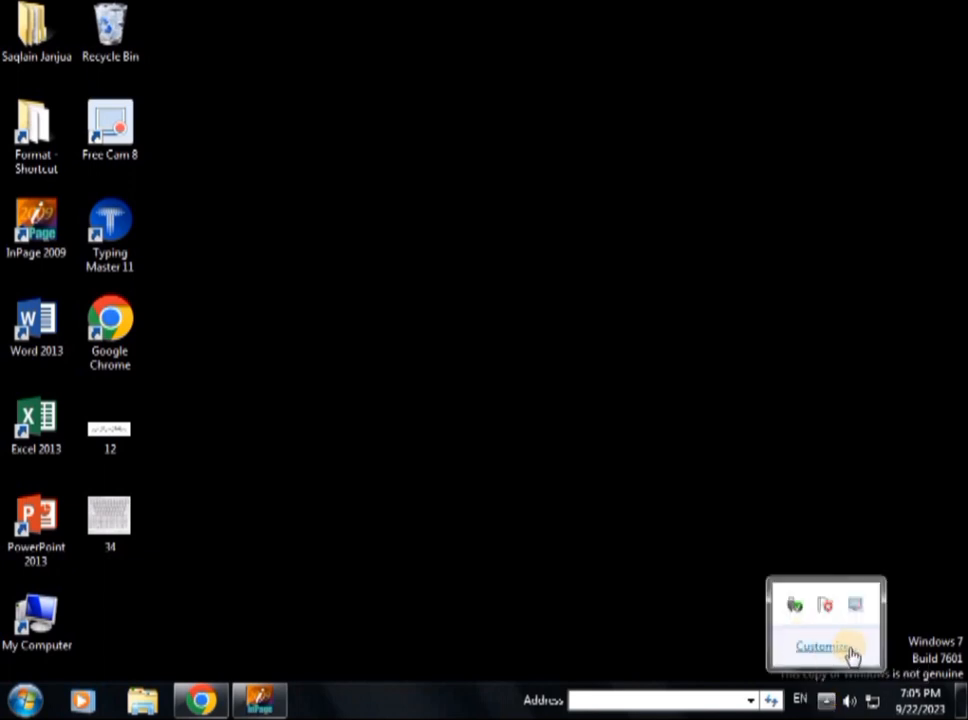
left_click(645, 492)
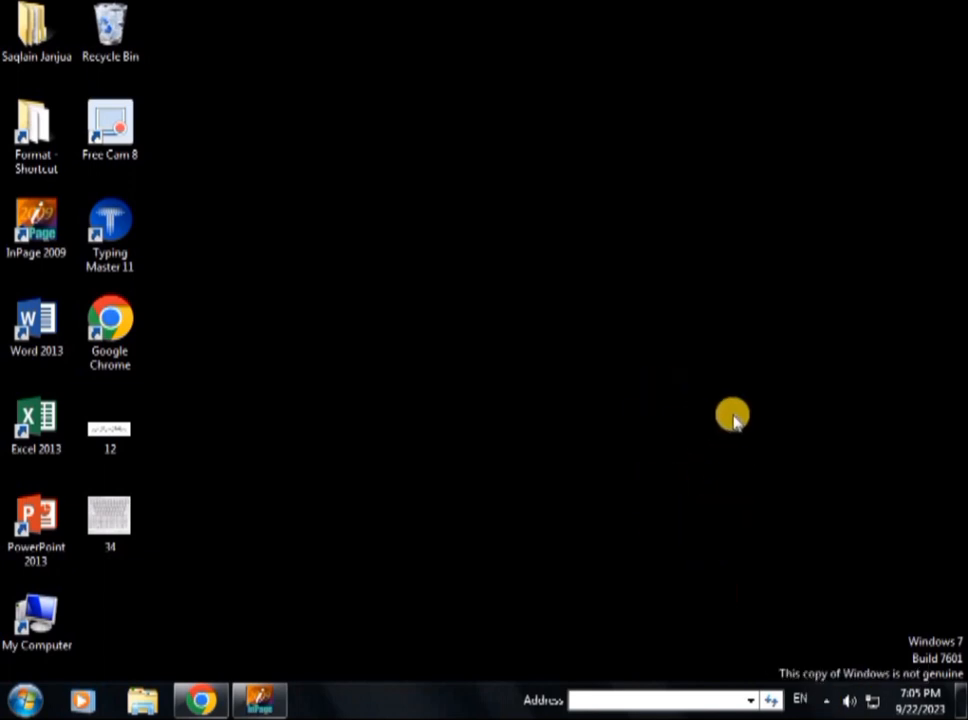